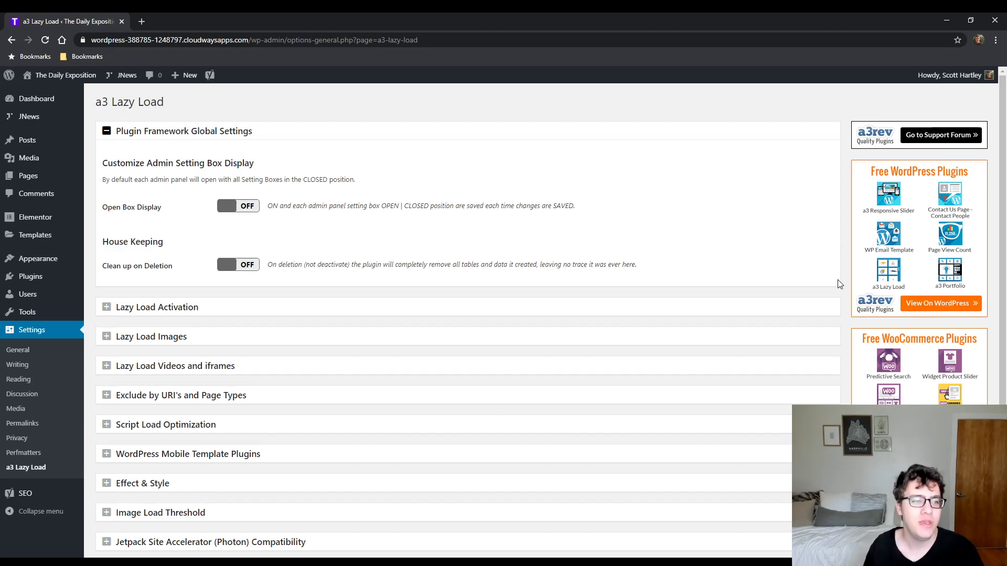
Open the site front end in a new tab and view the Technology category archive.
{"action": "middle_click", "coordinate": [95, 82]}
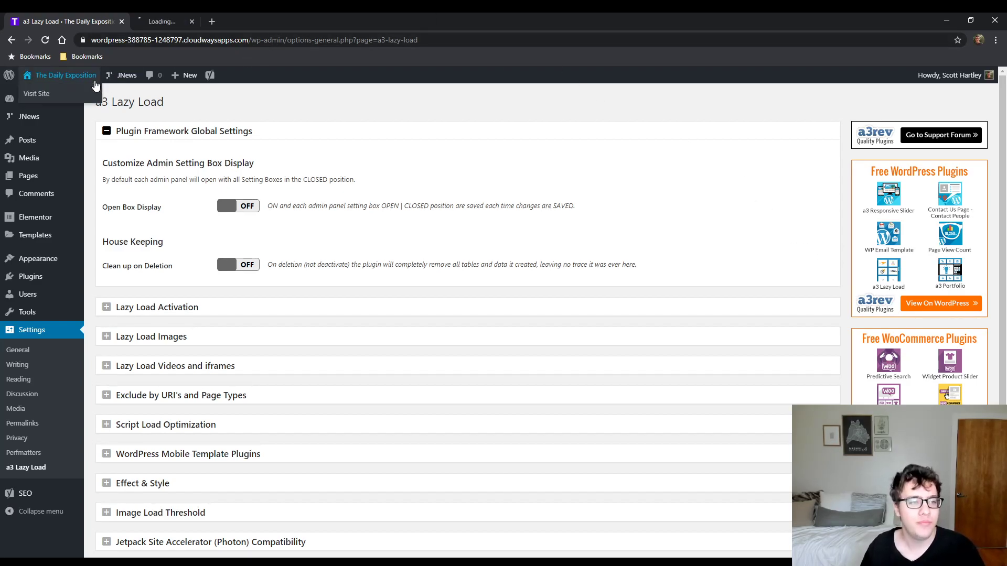
{"action": "left_click", "coordinate": [187, 24]}
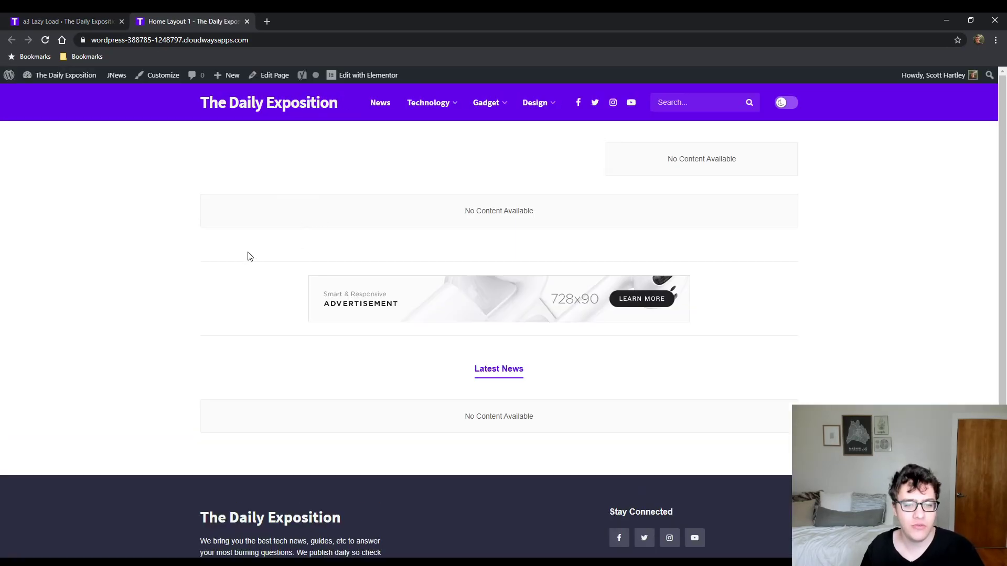
{"action": "scroll", "coordinate": [257, 246], "scroll_direction": "down", "scroll_amount": 1}
{"action": "scroll", "coordinate": [284, 226], "scroll_direction": "up", "scroll_amount": 1}
{"action": "left_click", "coordinate": [435, 104]}
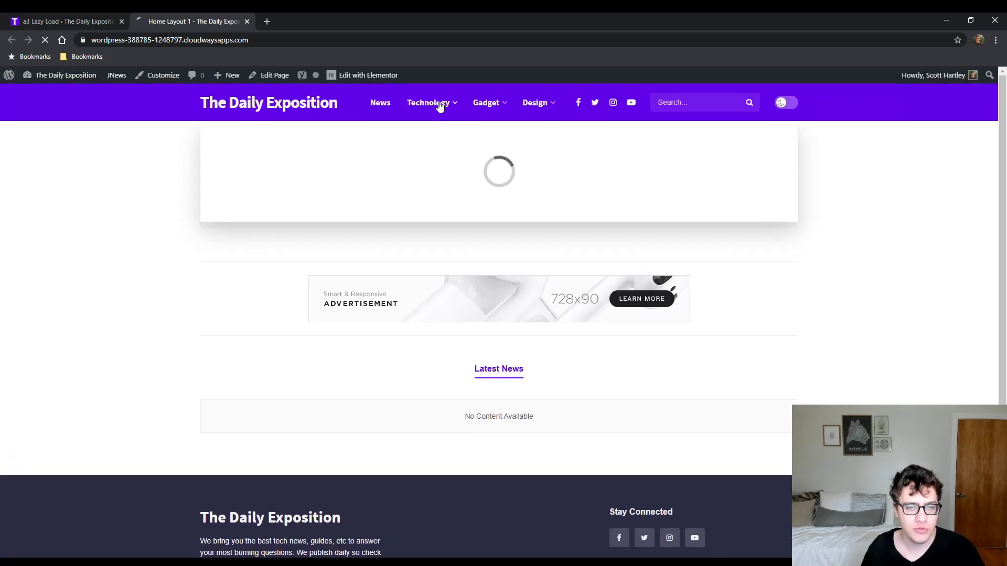
Restore all 29 trashed posts using the Restore bulk action in Posts > Trash.
{"action": "left_click", "coordinate": [82, 22]}
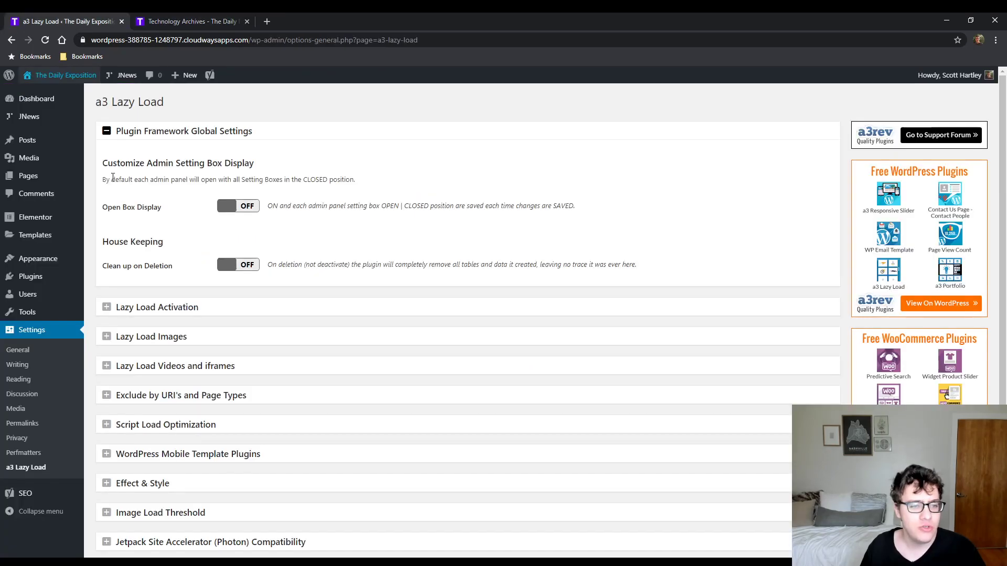
{"action": "mouse_move", "coordinate": [50, 150]}
{"action": "left_click", "coordinate": [162, 173]}
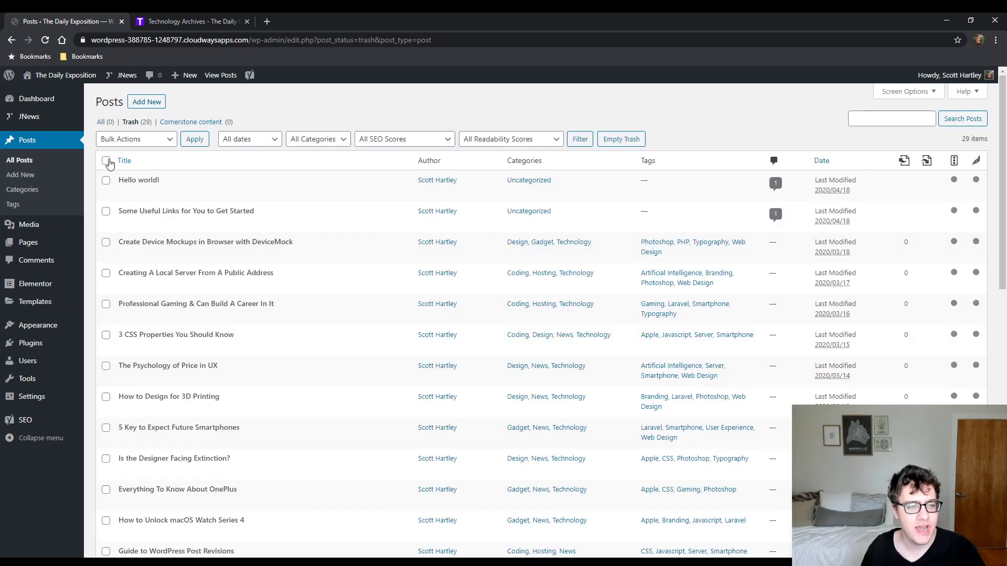
{"action": "left_click", "coordinate": [105, 160]}
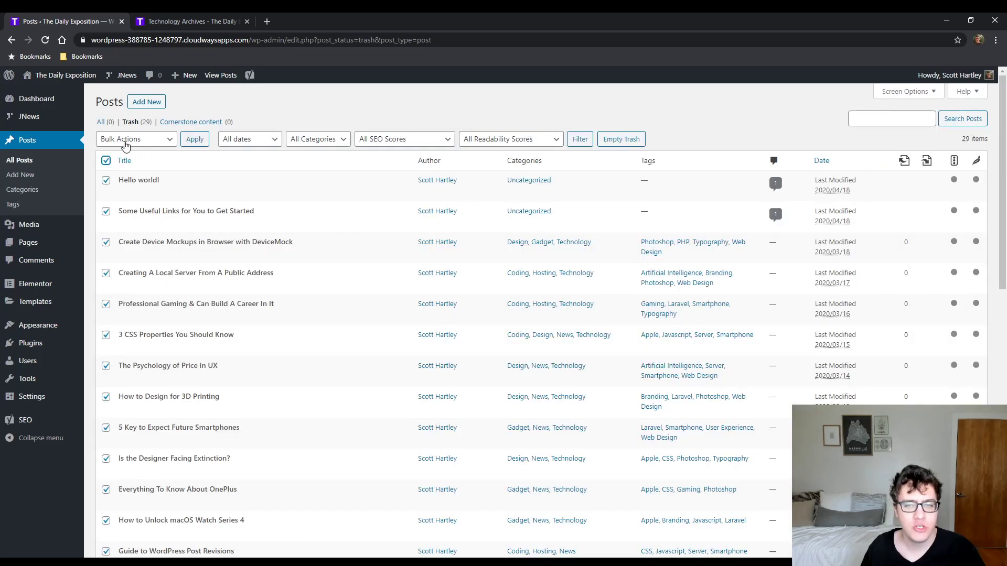
{"action": "left_click", "coordinate": [131, 146]}
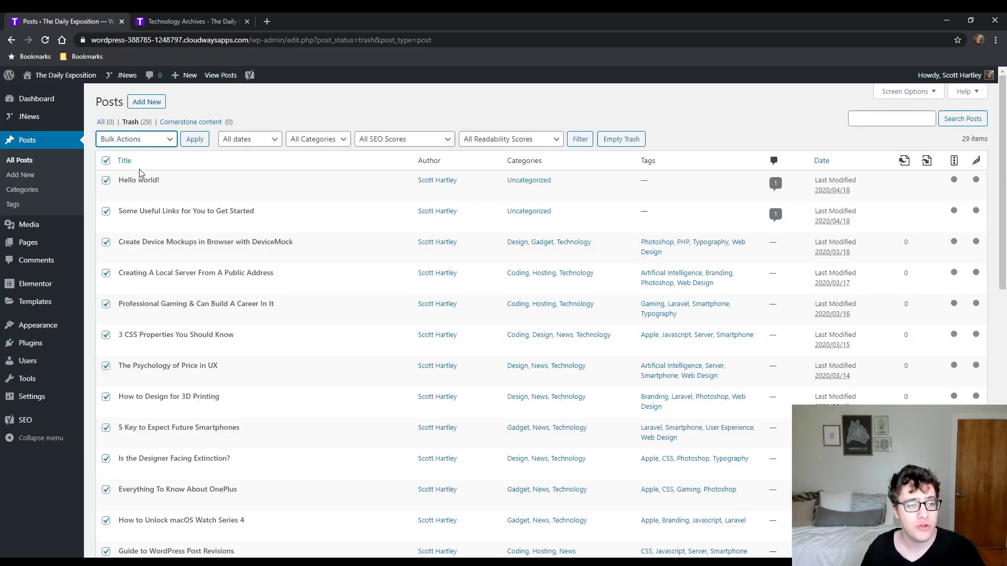
{"action": "left_click", "coordinate": [148, 166]}
{"action": "left_click", "coordinate": [195, 140]}
{"action": "left_click", "coordinate": [192, 21]}
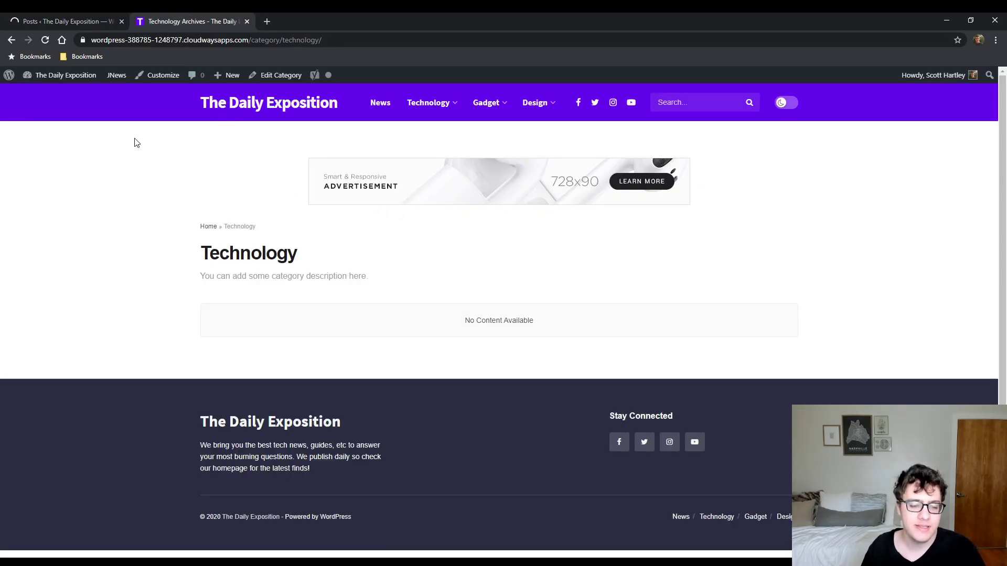
{"action": "left_click", "coordinate": [86, 22]}
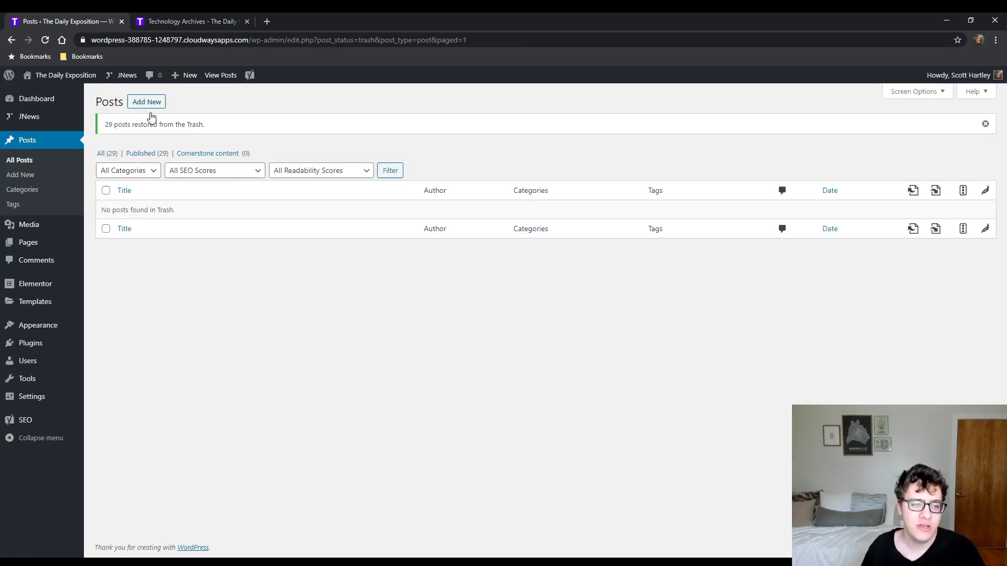
Reload the Technology archive so the restored posts appear.
{"action": "left_click", "coordinate": [183, 22]}
{"action": "left_click", "coordinate": [45, 40]}
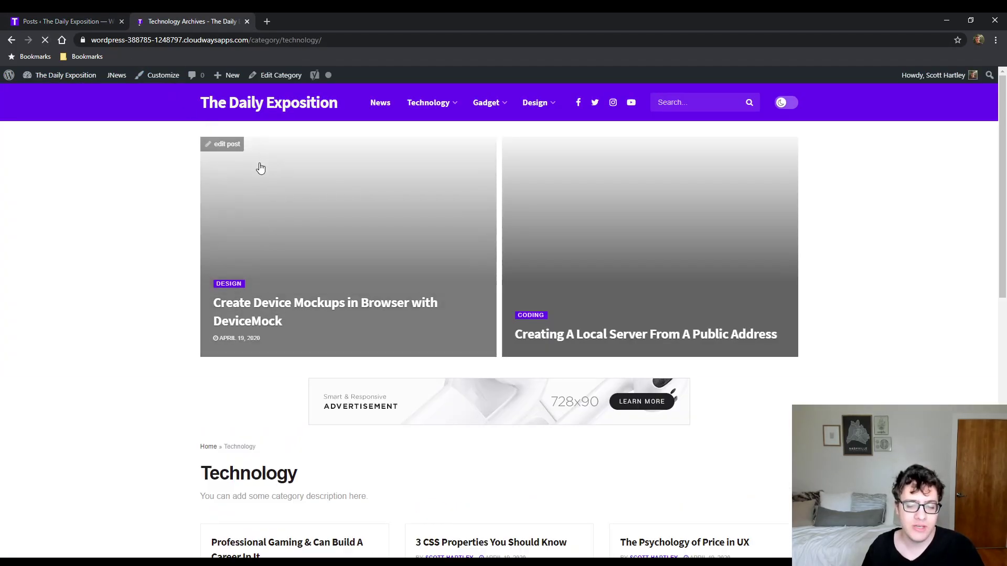
{"action": "scroll", "coordinate": [113, 204], "scroll_direction": "down", "scroll_amount": 4}
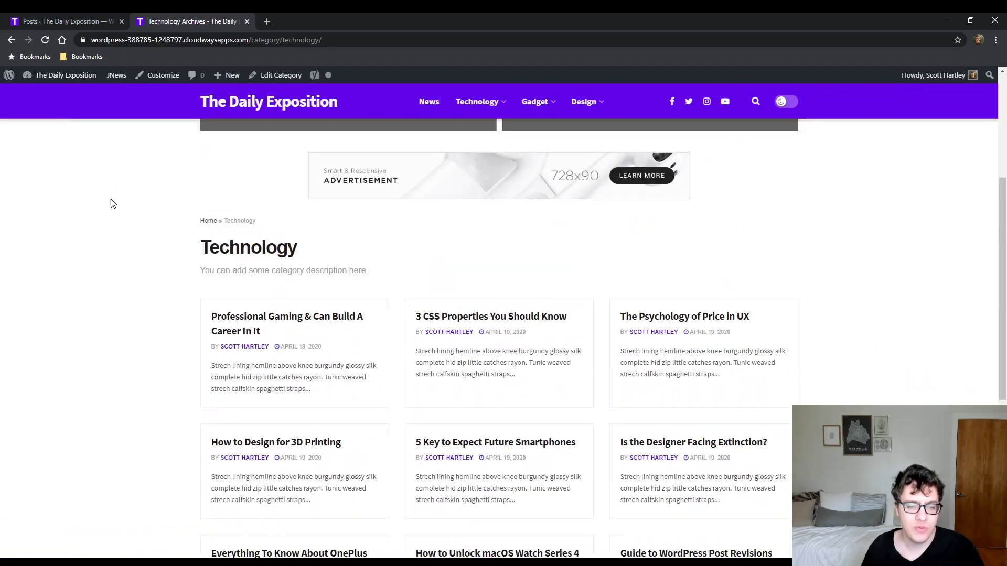
{"action": "scroll", "coordinate": [158, 179], "scroll_direction": "up", "scroll_amount": 5}
Go to the Daily Exposition homepage and scroll through the restored articles.
{"action": "left_click", "coordinate": [240, 111]}
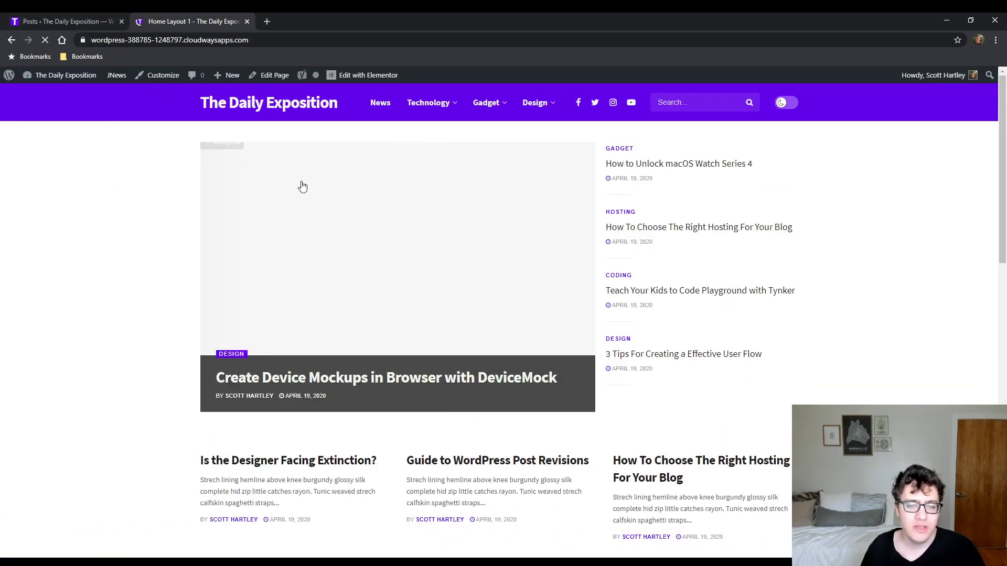
{"action": "scroll", "coordinate": [360, 220], "scroll_direction": "down", "scroll_amount": 10}
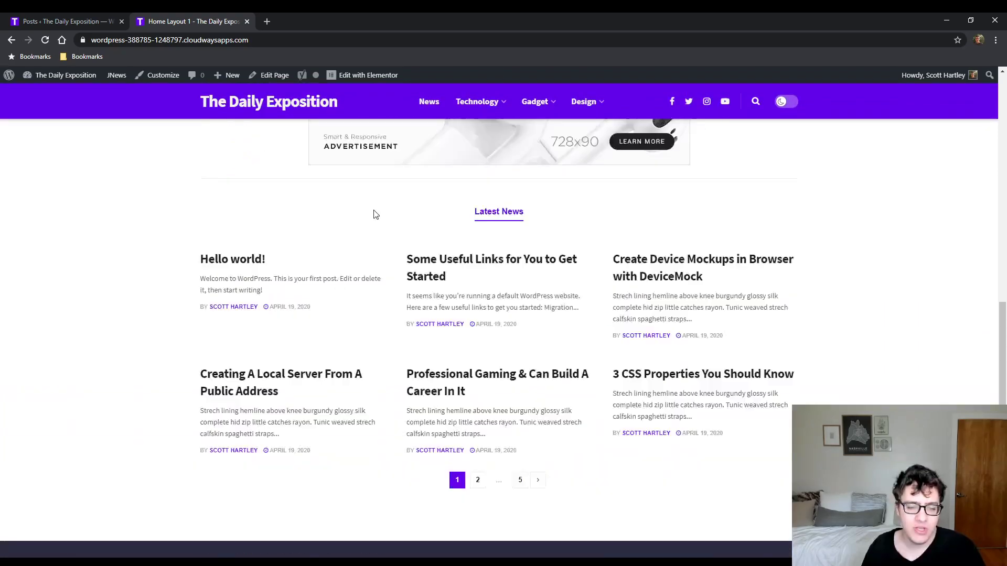
{"action": "scroll", "coordinate": [375, 214], "scroll_direction": "up", "scroll_amount": 7}
{"action": "scroll", "coordinate": [376, 443], "scroll_direction": "down", "scroll_amount": 4}
{"action": "scroll", "coordinate": [365, 321], "scroll_direction": "up", "scroll_amount": 8}
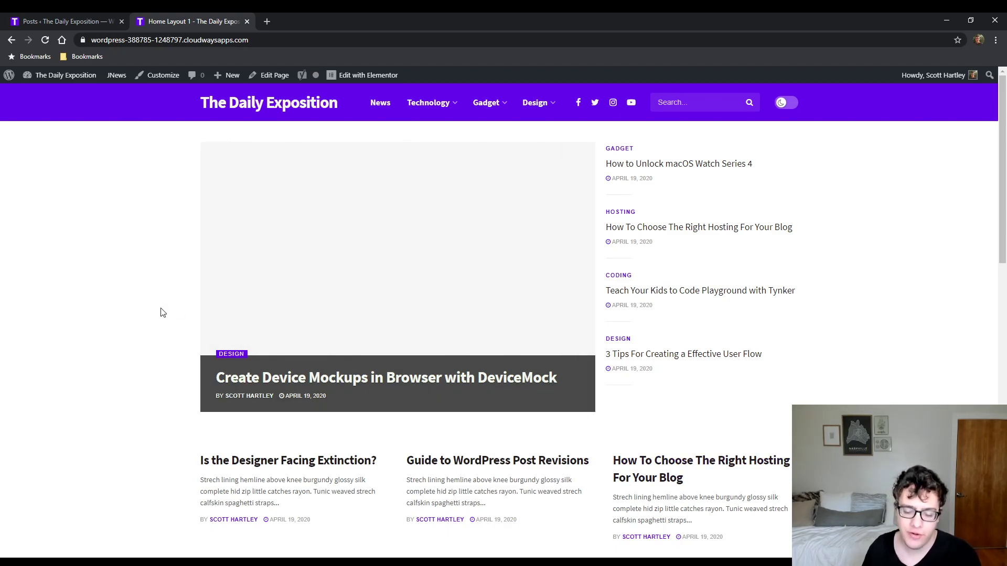
{"action": "scroll", "coordinate": [163, 315], "scroll_direction": "down", "scroll_amount": 8}
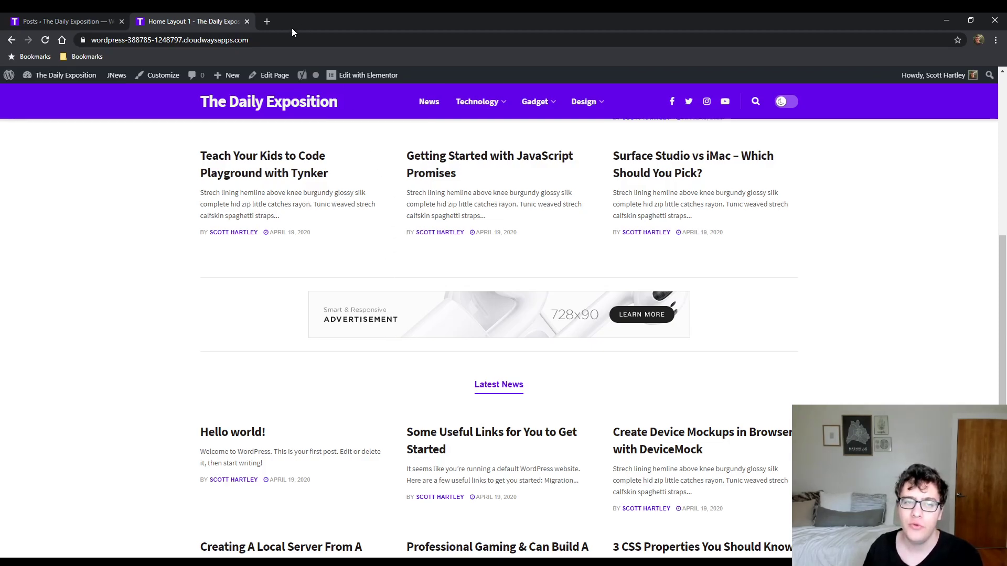
Load thedailyexposition.com from the address bar.
{"action": "left_click", "coordinate": [279, 36]}
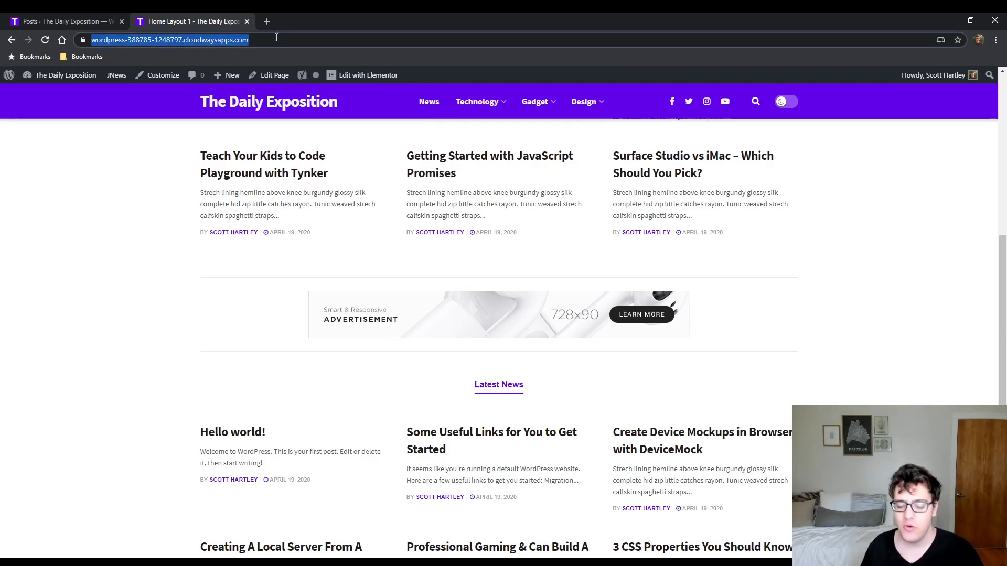
{"action": "type", "text": "thedailyexpositio"}
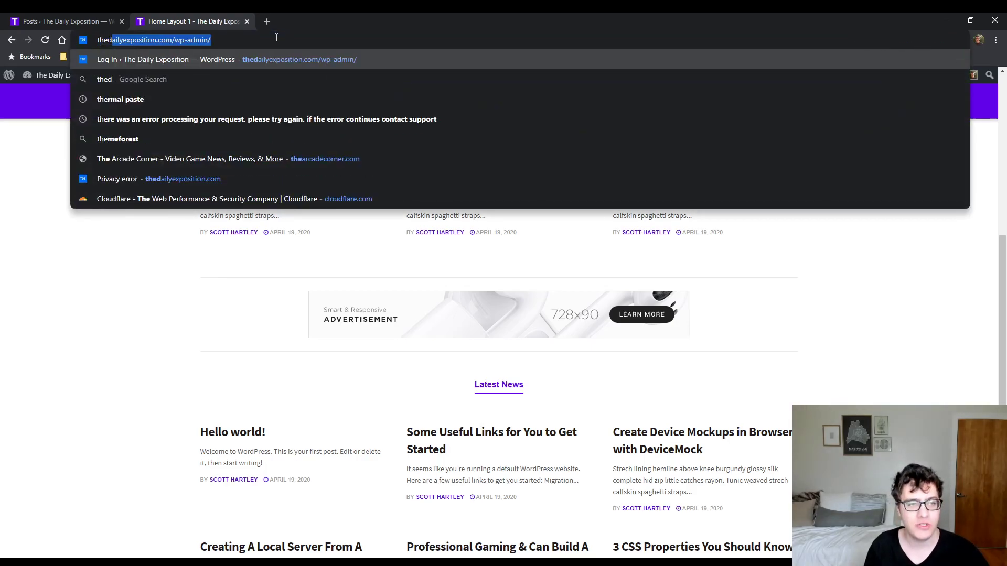
{"action": "key", "text": "BackSpace"}
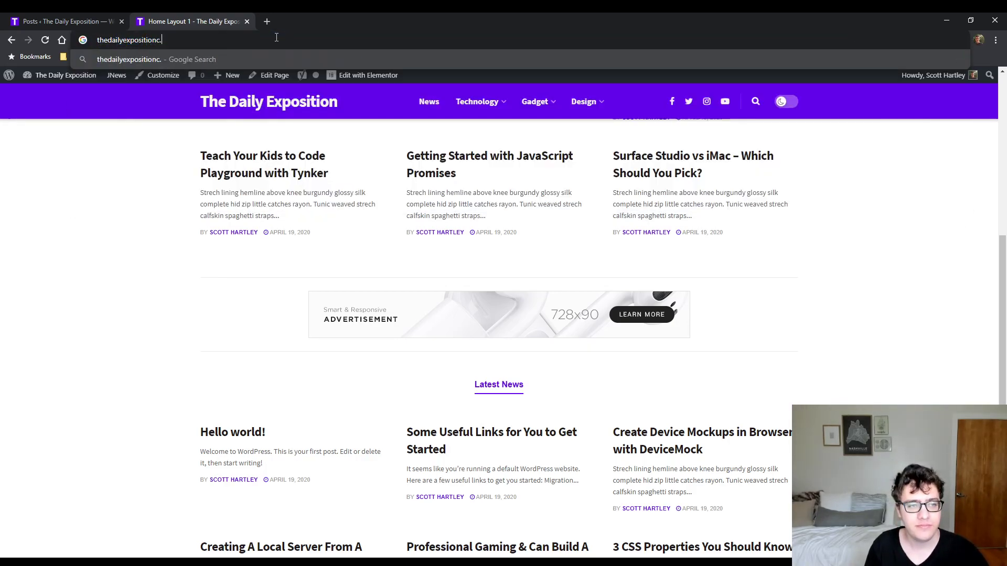
{"action": "type", "text": "n.com"}
{"action": "key", "text": "Return"}
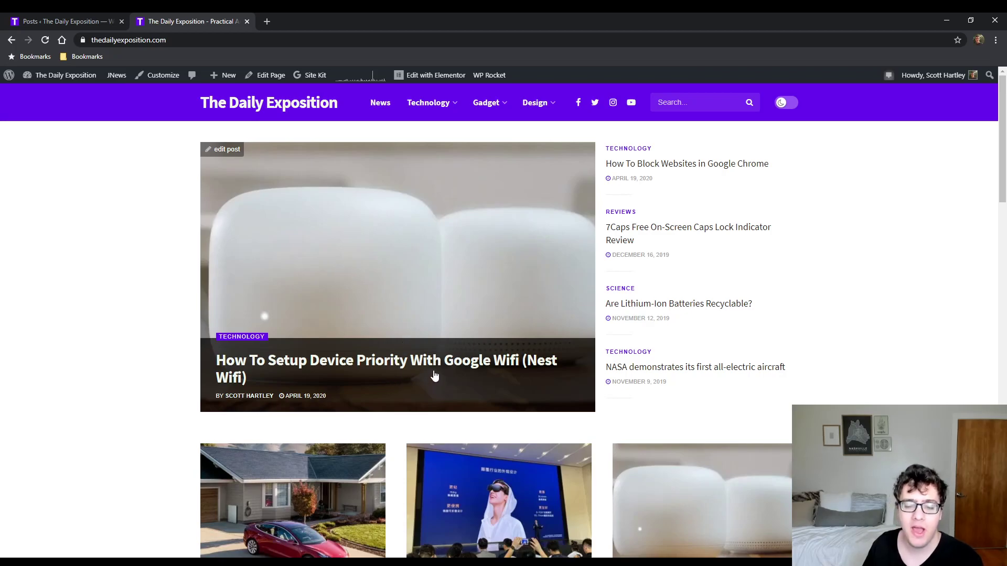
Scroll the live homepage down to the footer, then return to the admin Posts screen.
{"action": "scroll", "coordinate": [530, 493], "scroll_direction": "down", "scroll_amount": 1}
{"action": "scroll", "coordinate": [529, 493], "scroll_direction": "down", "scroll_amount": 15}
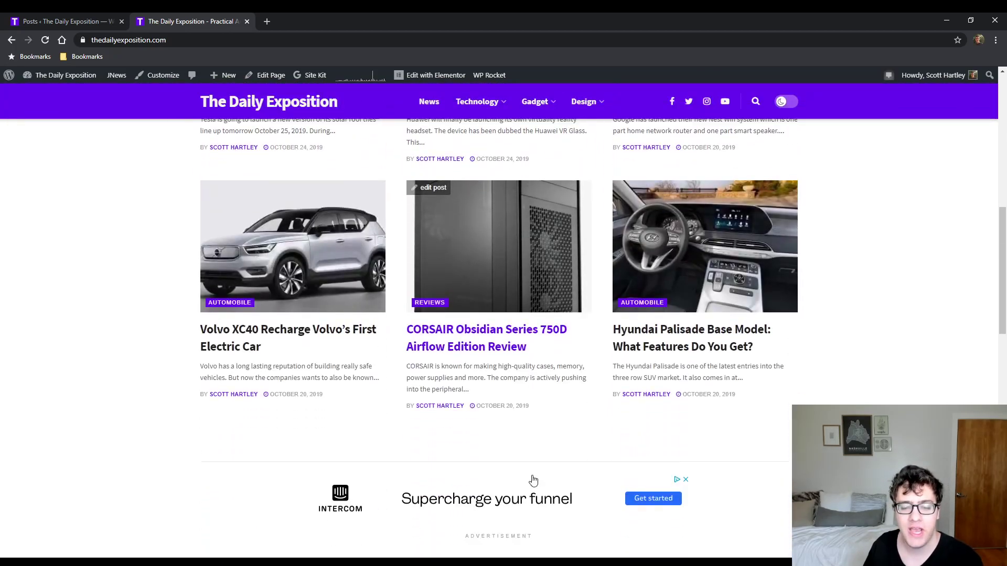
{"action": "scroll", "coordinate": [527, 483], "scroll_direction": "down", "scroll_amount": 10}
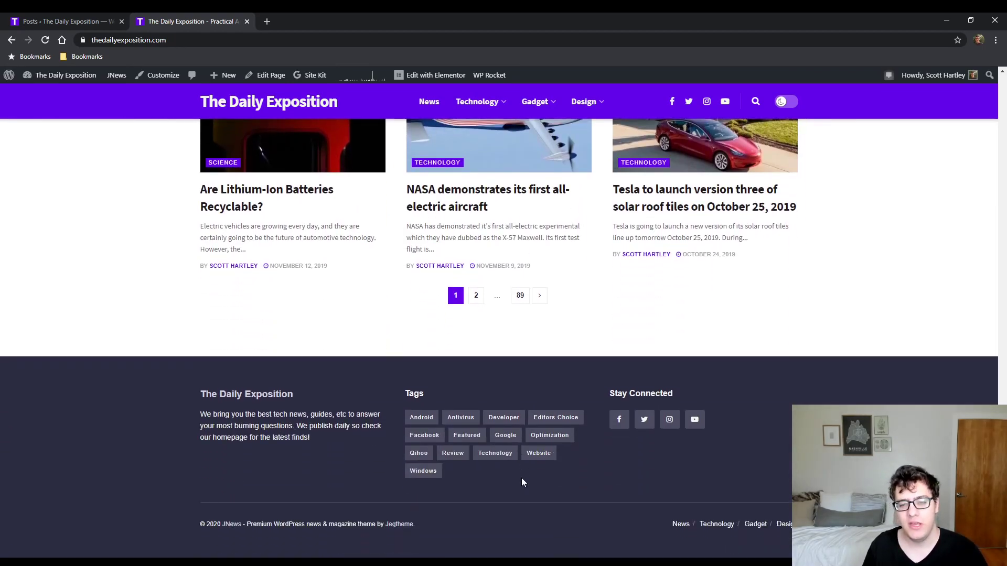
{"action": "left_click", "coordinate": [106, 22]}
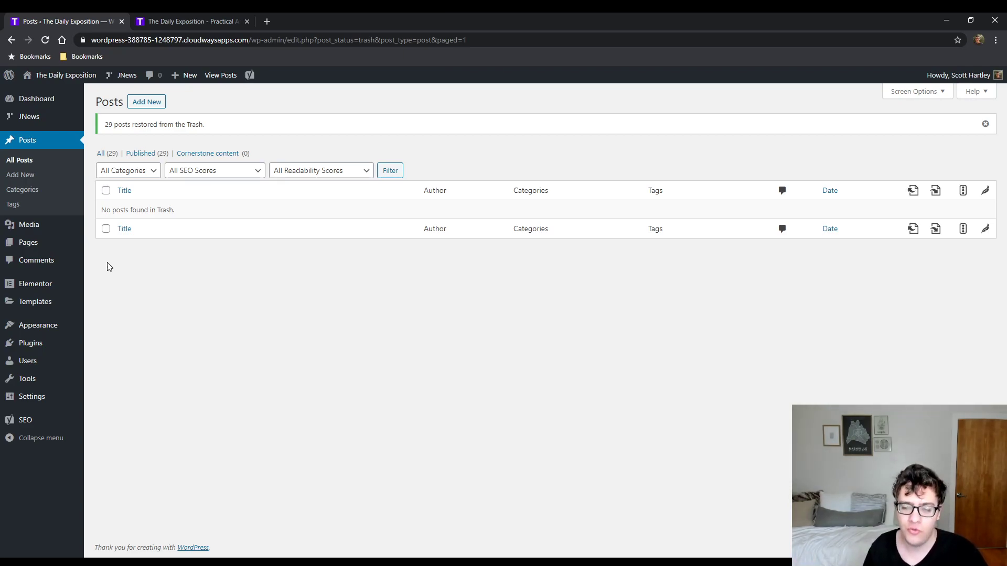
Open the a3 Lazy Load settings and expand Plugin Framework Global Settings.
{"action": "mouse_move", "coordinate": [56, 396]}
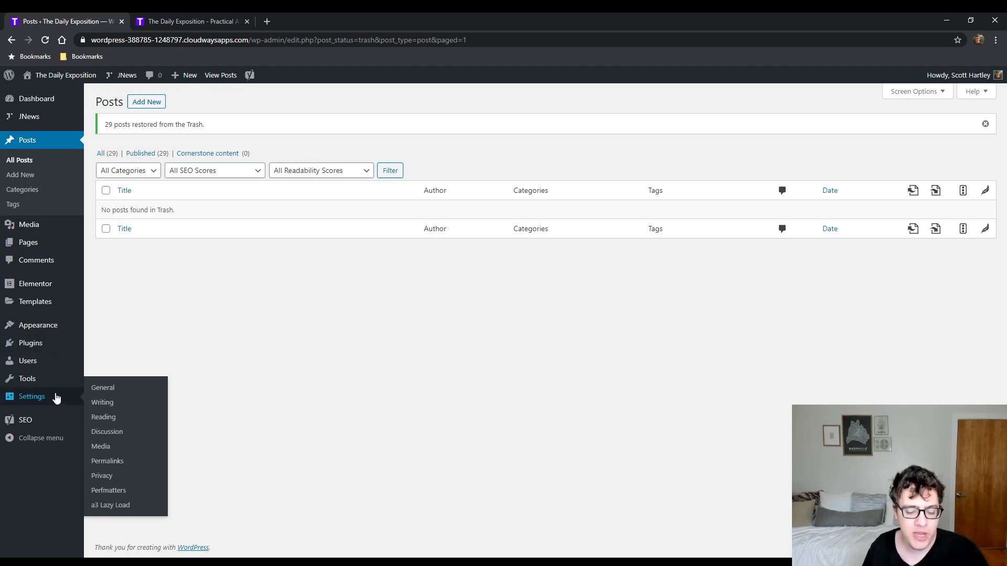
{"action": "left_click", "coordinate": [140, 506]}
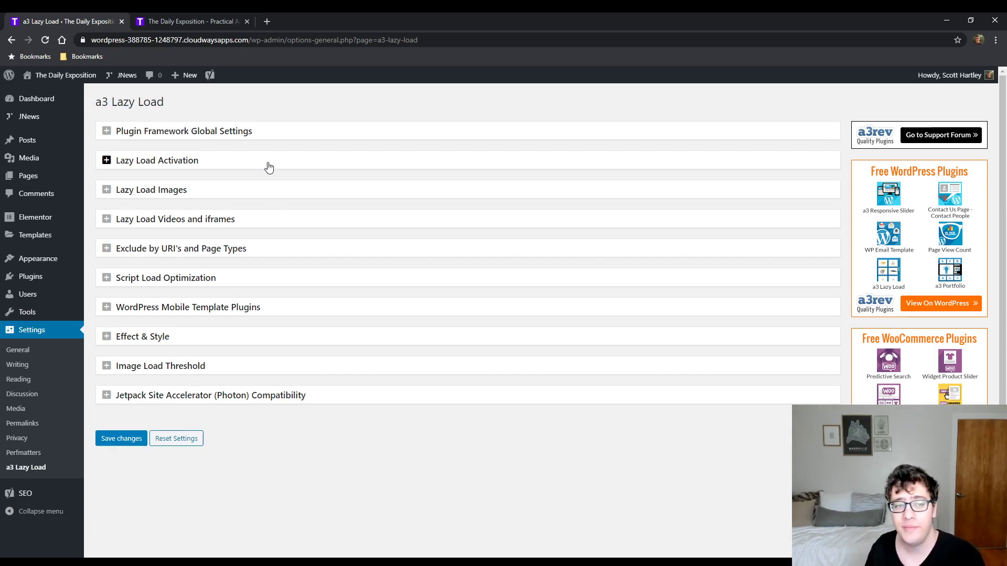
{"action": "left_click", "coordinate": [265, 131]}
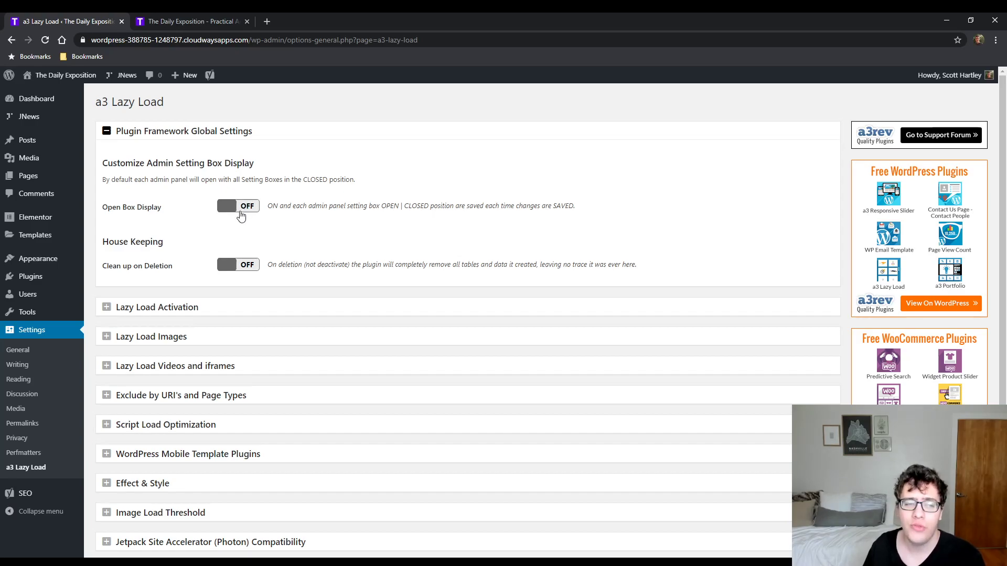
Turn Open Box Display on and save, then switch Clean up on Deletion on.
{"action": "left_click", "coordinate": [241, 212]}
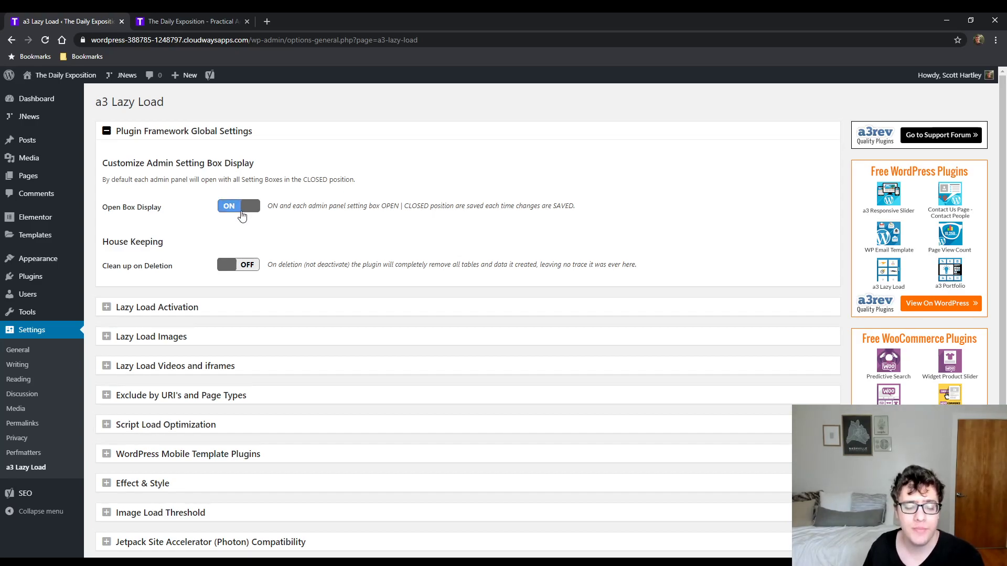
{"action": "scroll", "coordinate": [264, 325], "scroll_direction": "down", "scroll_amount": 3}
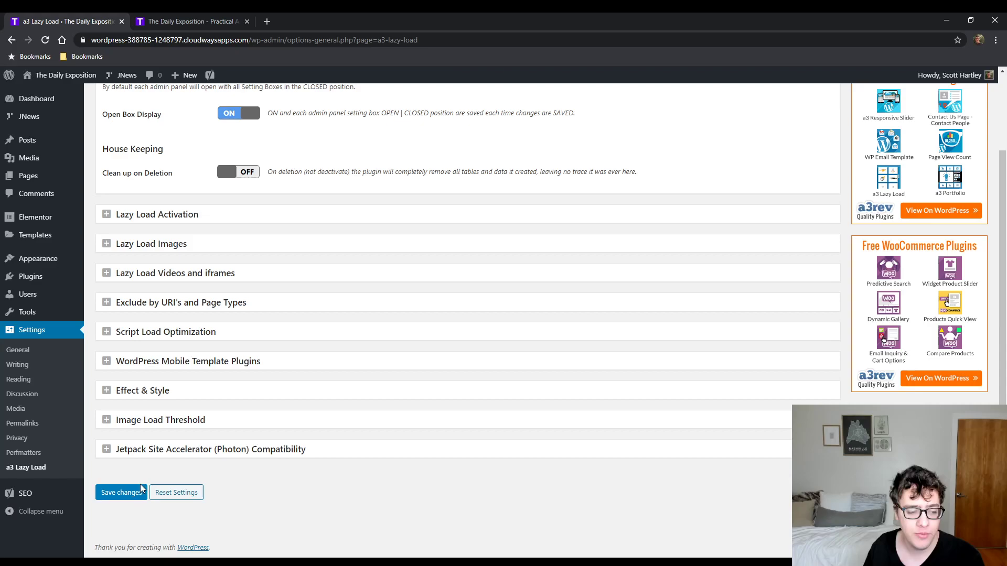
{"action": "left_click", "coordinate": [121, 493]}
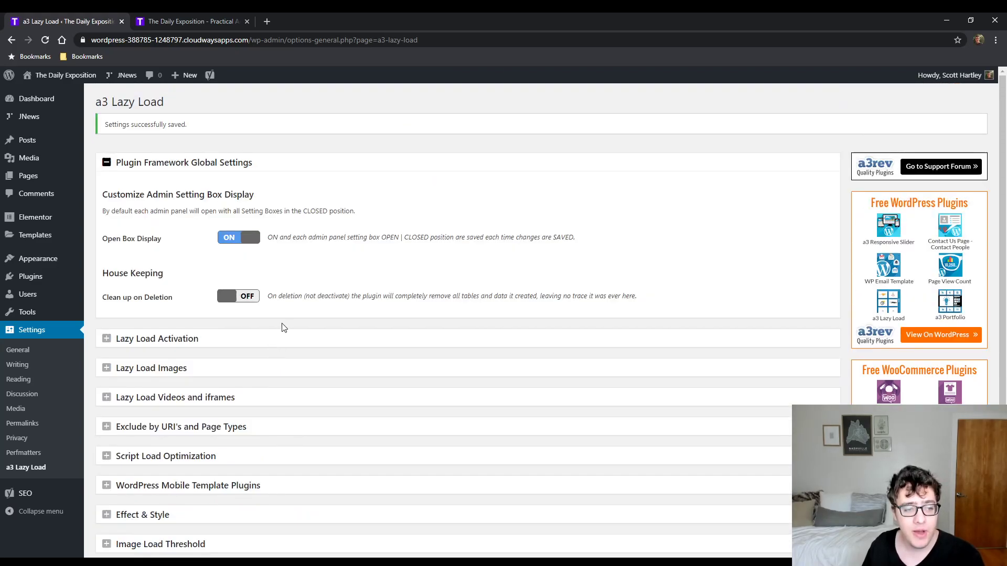
{"action": "scroll", "coordinate": [290, 242], "scroll_direction": "down", "scroll_amount": 2}
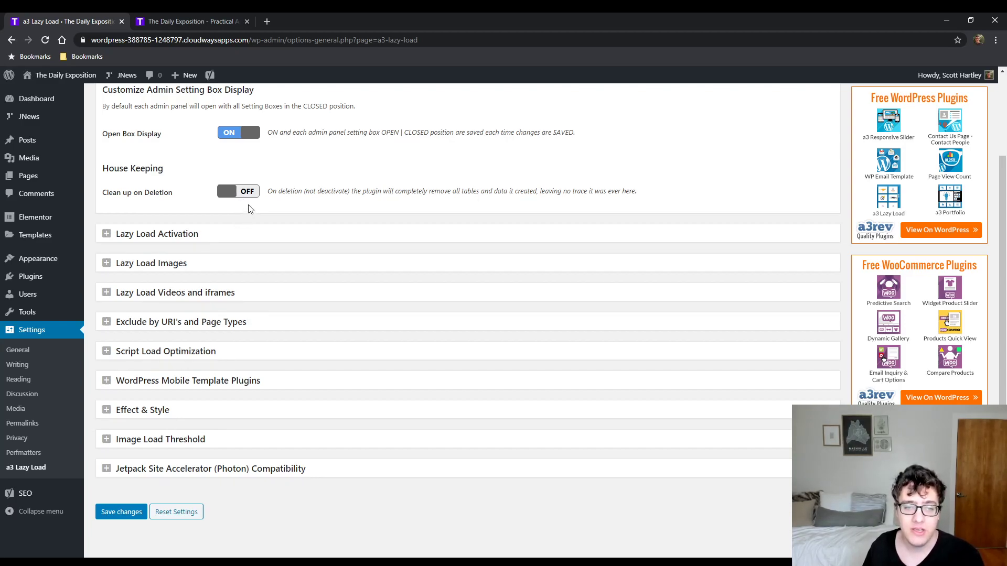
{"action": "left_click", "coordinate": [237, 194]}
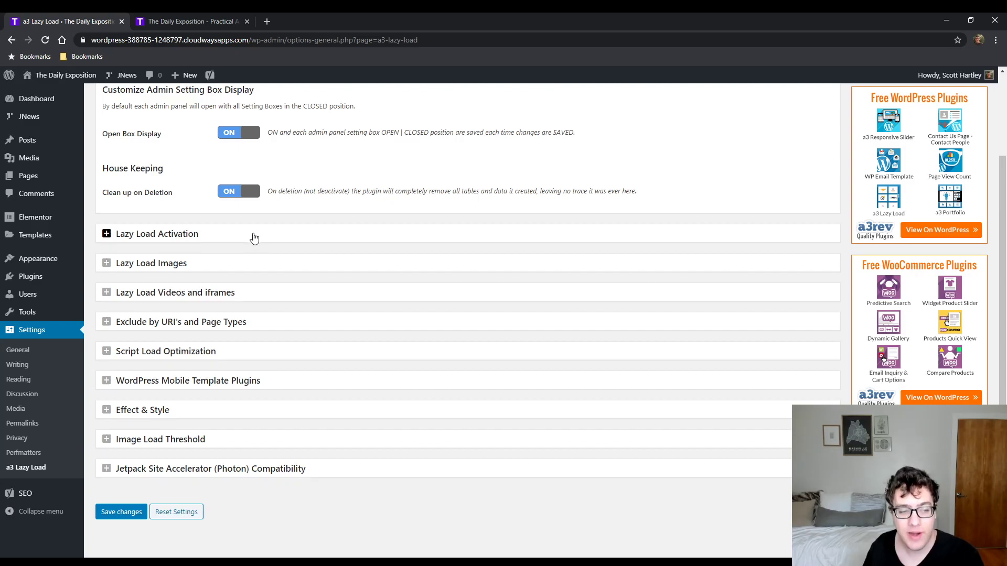
Expand Lazy Load Activation and Lazy Load Images, reviewing the image, exclusion and Noscript options.
{"action": "left_click", "coordinate": [253, 237]}
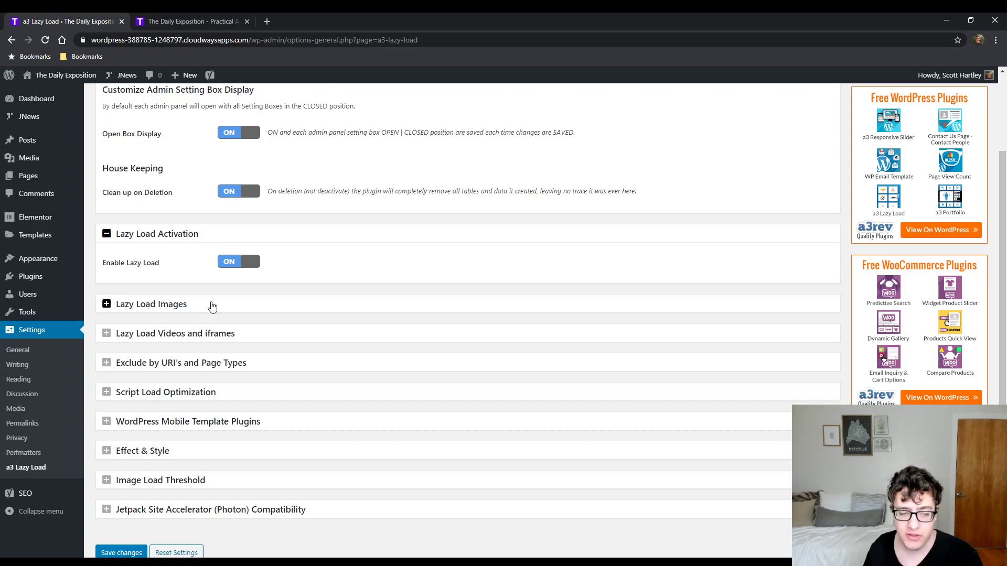
{"action": "left_click", "coordinate": [208, 312]}
{"action": "scroll", "coordinate": [210, 310], "scroll_direction": "down", "scroll_amount": 2}
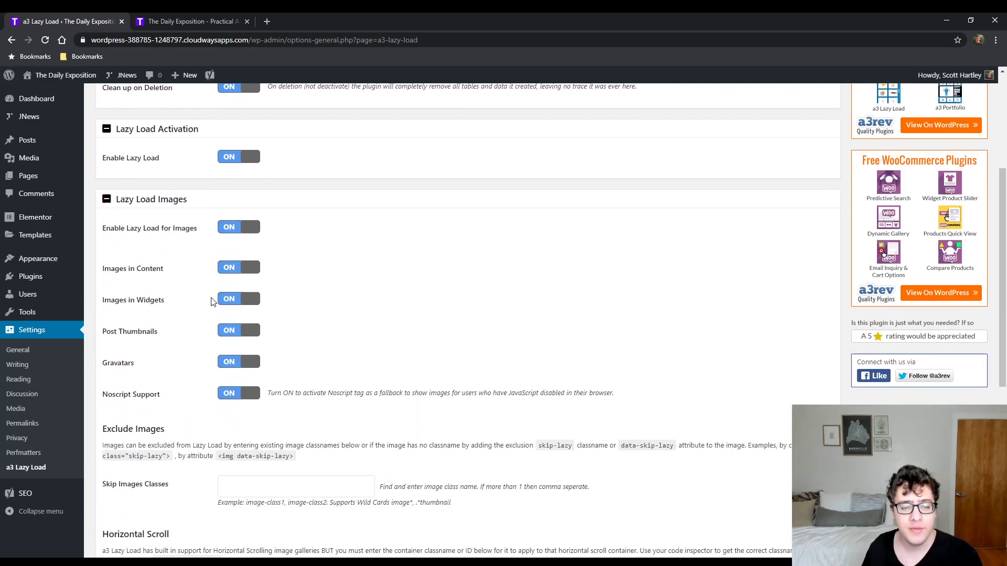
{"action": "scroll", "coordinate": [211, 307], "scroll_direction": "down", "scroll_amount": 2}
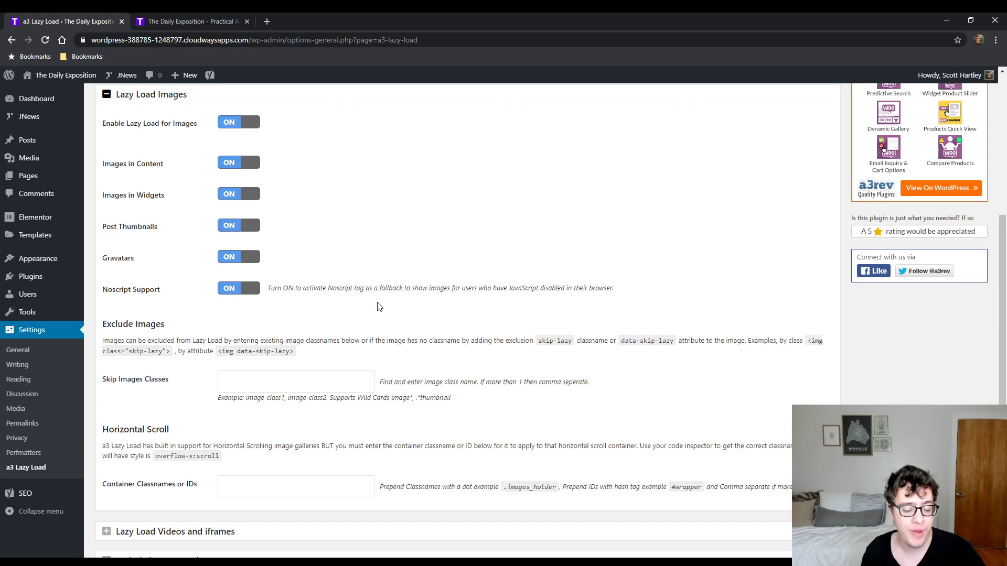
{"action": "scroll", "coordinate": [349, 249], "scroll_direction": "down", "scroll_amount": 2}
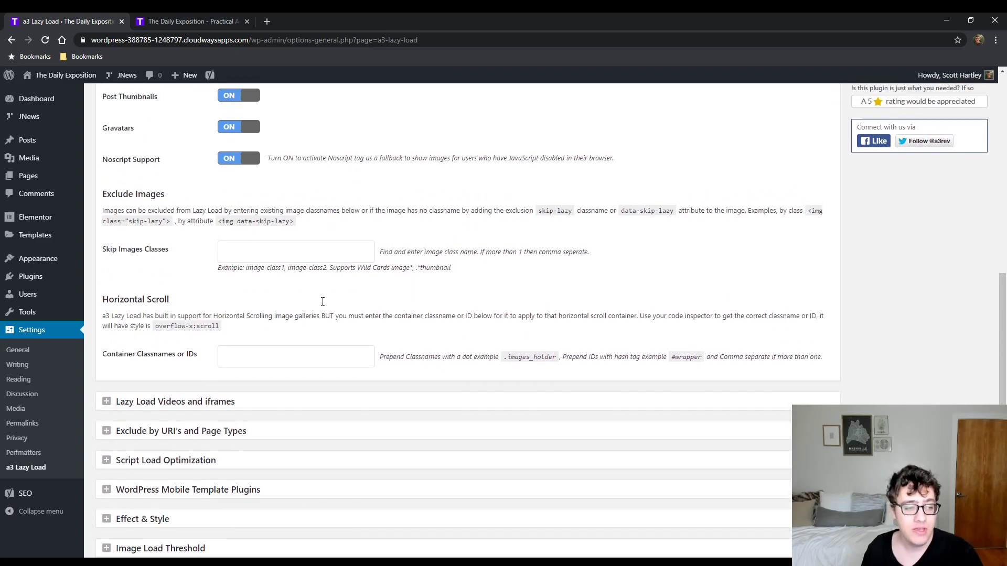
{"action": "scroll", "coordinate": [322, 301], "scroll_direction": "up", "scroll_amount": 1}
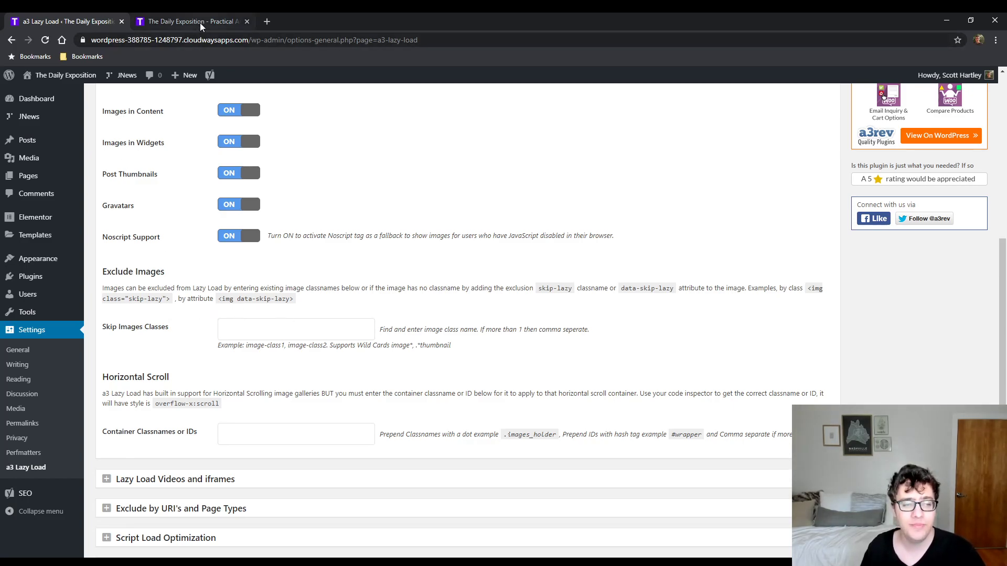
Open the homepage in a new tab and inspect the 728x90 ad image's lazyloaded class.
{"action": "middle_click", "coordinate": [92, 76]}
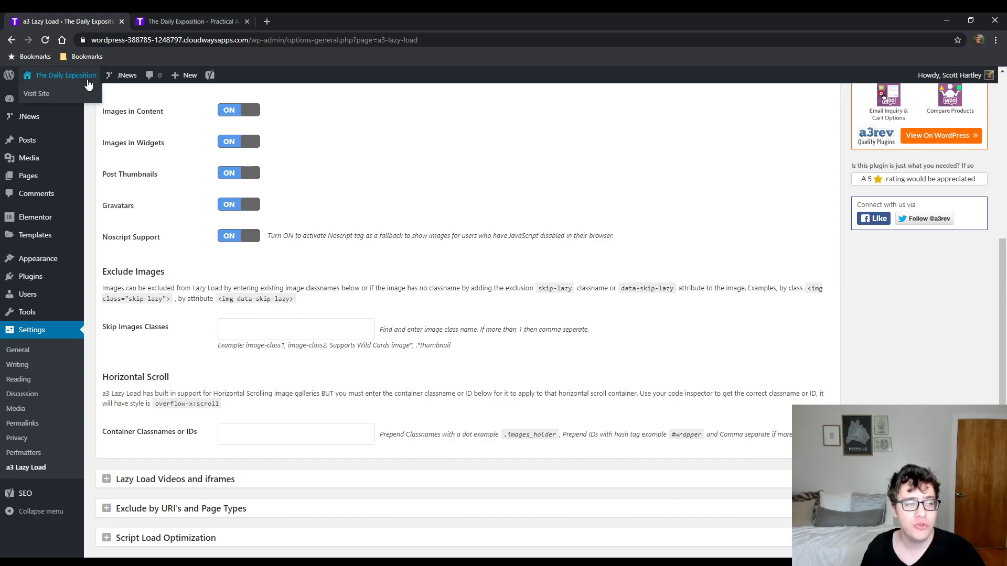
{"action": "left_click", "coordinate": [190, 25]}
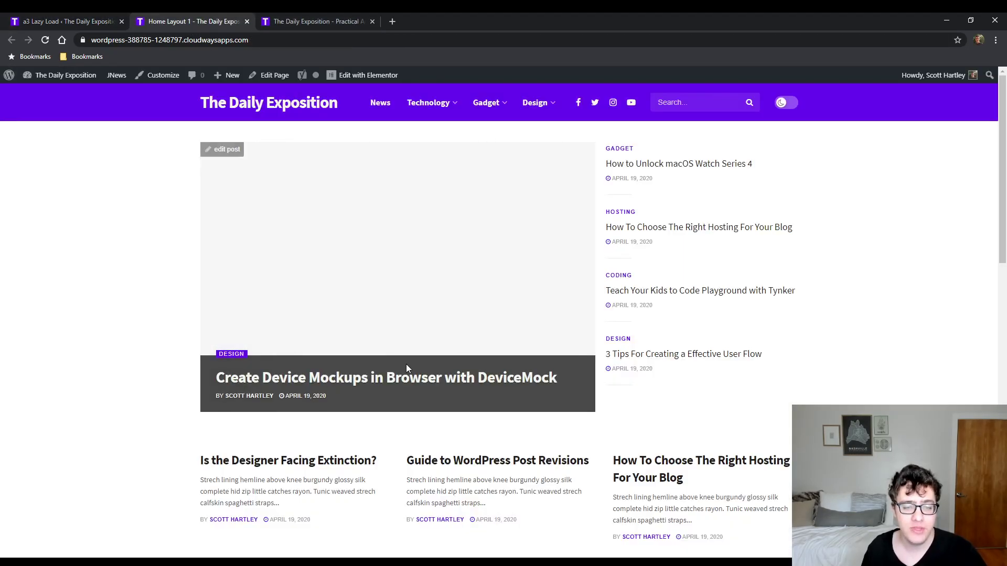
{"action": "right_click", "coordinate": [405, 364]}
{"action": "left_click", "coordinate": [432, 479]}
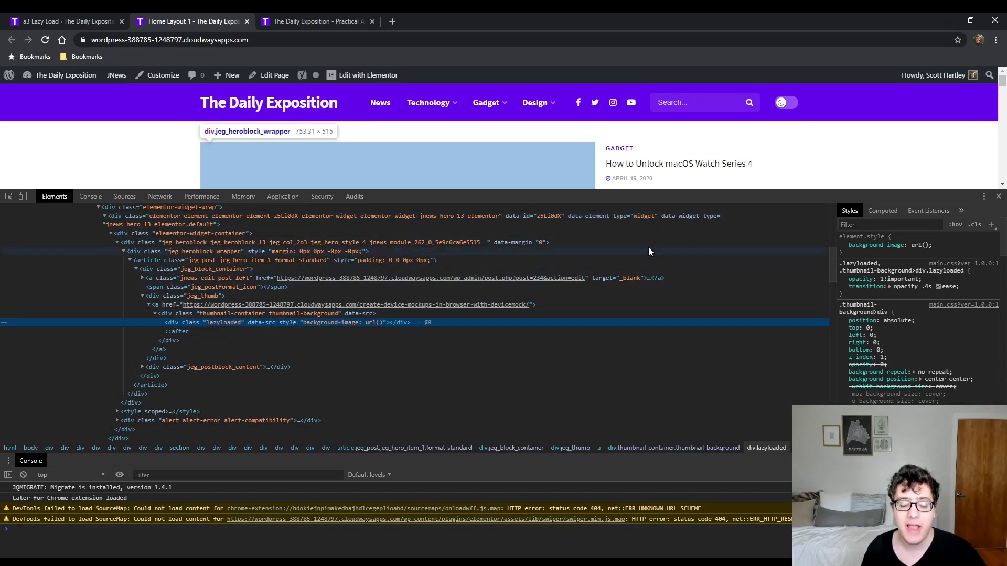
{"action": "scroll", "coordinate": [731, 155], "scroll_direction": "down", "scroll_amount": 5}
{"action": "scroll", "coordinate": [606, 137], "scroll_direction": "down", "scroll_amount": 3}
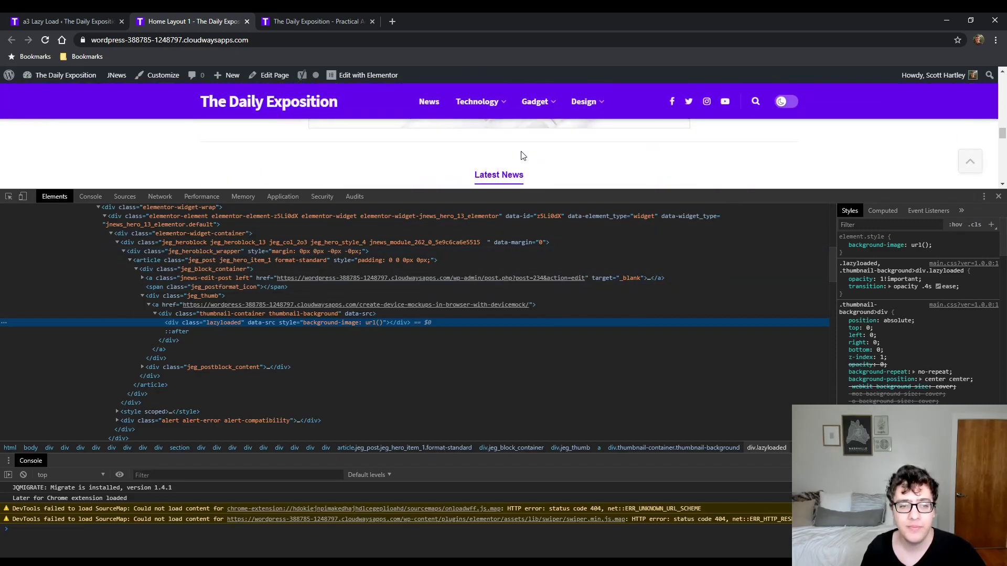
{"action": "scroll", "coordinate": [505, 153], "scroll_direction": "up", "scroll_amount": 1}
{"action": "scroll", "coordinate": [505, 153], "scroll_direction": "down", "scroll_amount": 2}
{"action": "scroll", "coordinate": [483, 147], "scroll_direction": "up", "scroll_amount": 1}
{"action": "scroll", "coordinate": [483, 150], "scroll_direction": "up", "scroll_amount": 1}
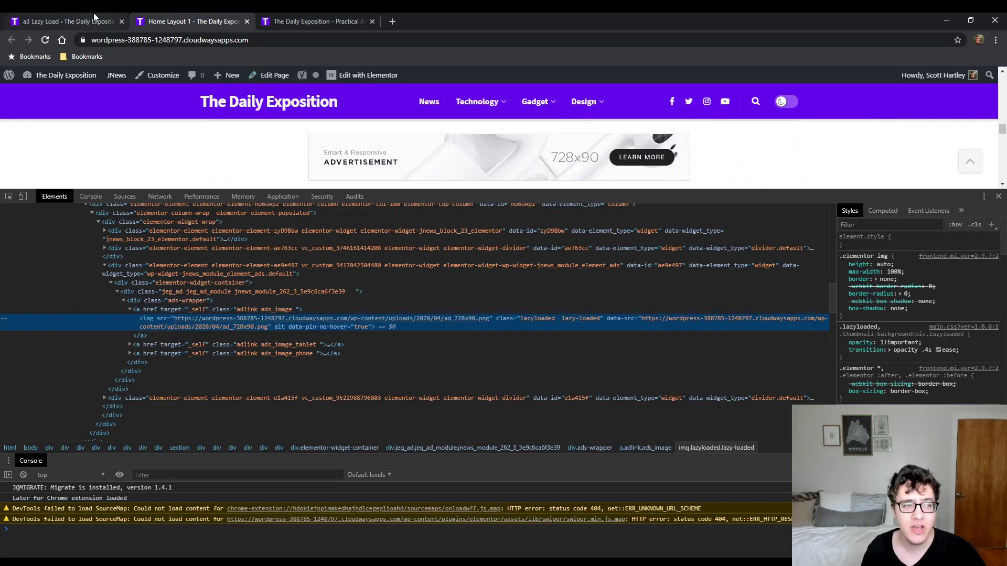
Check the skip-lazy exclusion example in the settings, then open the homepage in Elementor.
{"action": "left_click", "coordinate": [79, 21]}
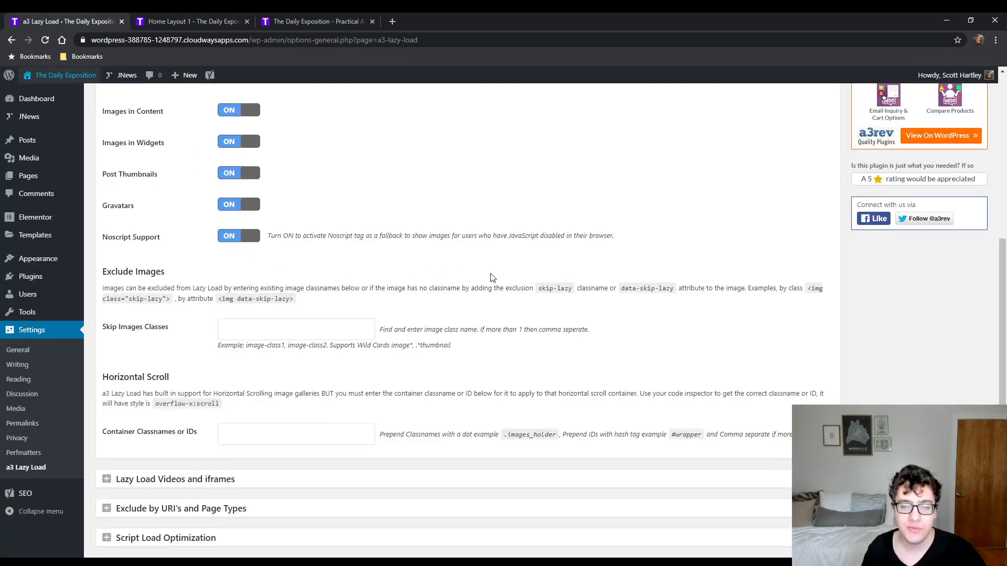
{"action": "left_click_drag", "start_coordinate": [808, 291], "coordinate": [811, 302]}
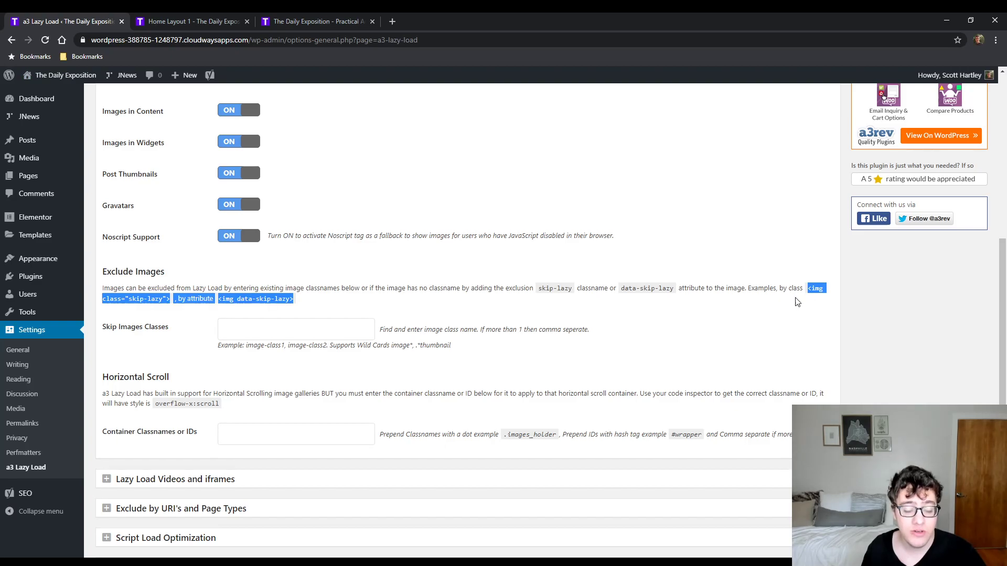
{"action": "left_click", "coordinate": [159, 297]}
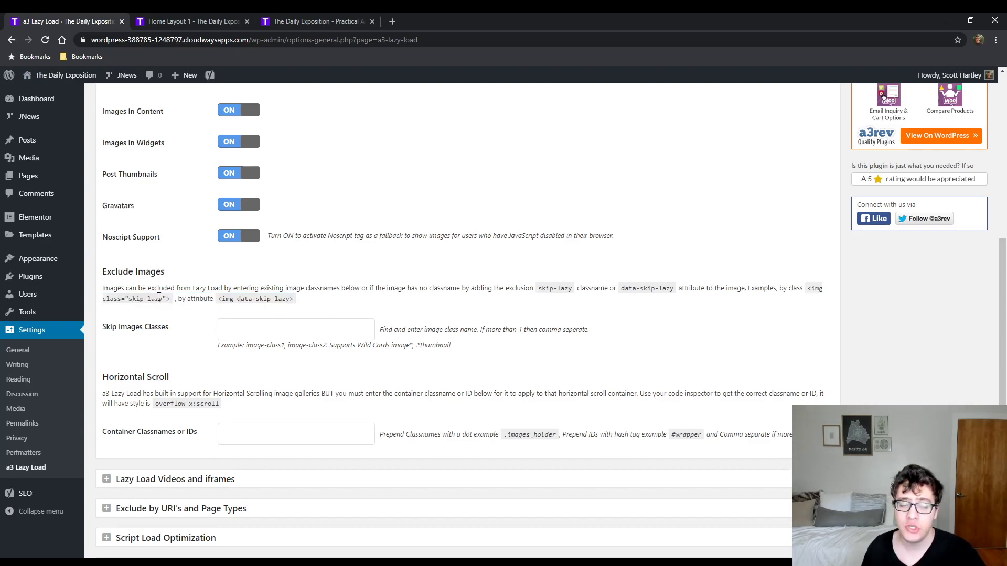
{"action": "left_click", "coordinate": [220, 21]}
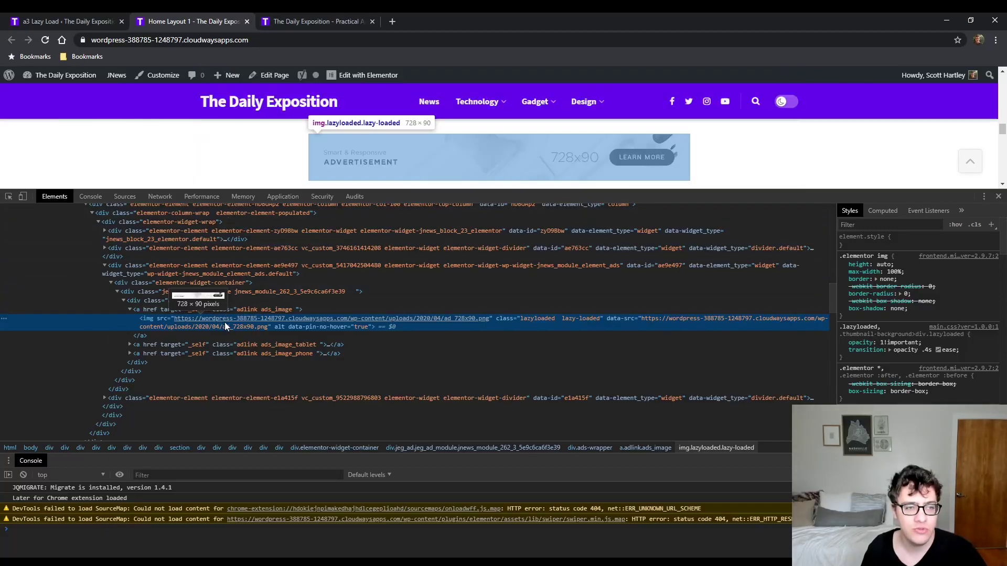
{"action": "left_click", "coordinate": [373, 76]}
Copy the skip-lazy class name from the a3 Lazy Load settings.
{"action": "left_click", "coordinate": [79, 21]}
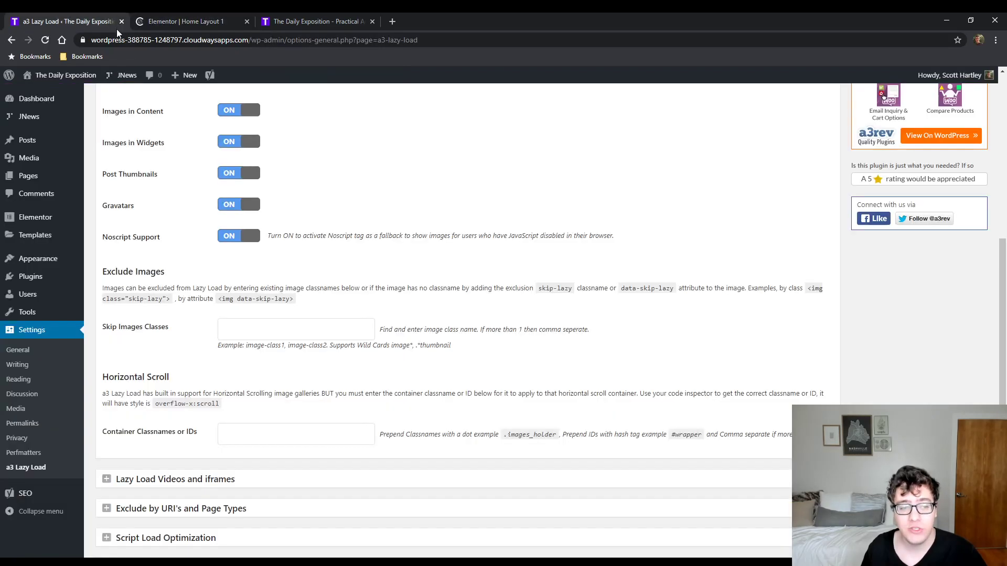
{"action": "left_click_drag", "start_coordinate": [163, 299], "coordinate": [129, 299]}
{"action": "key", "text": "ctrl+c"}
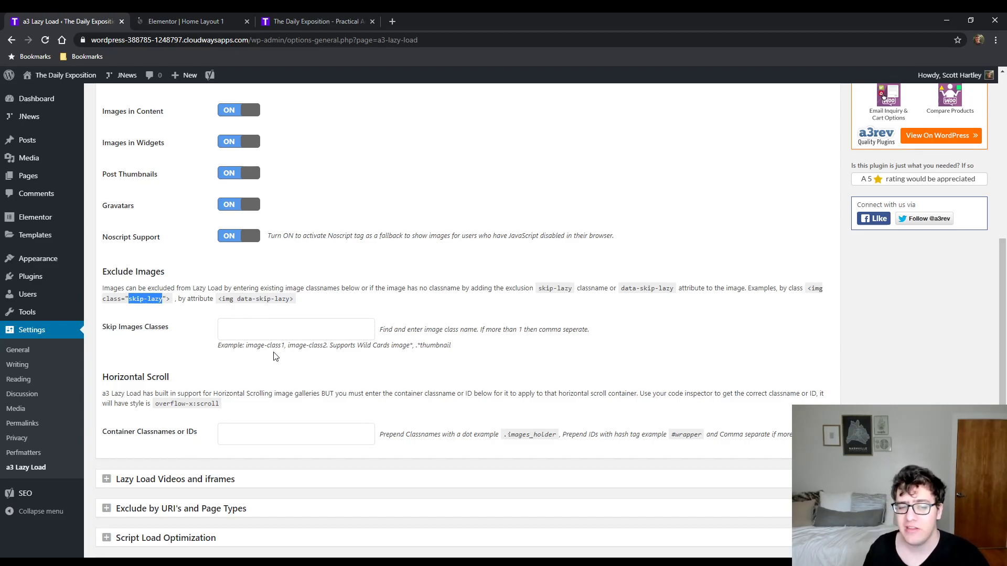
{"action": "left_click", "coordinate": [270, 333]}
{"action": "left_click", "coordinate": [199, 21]}
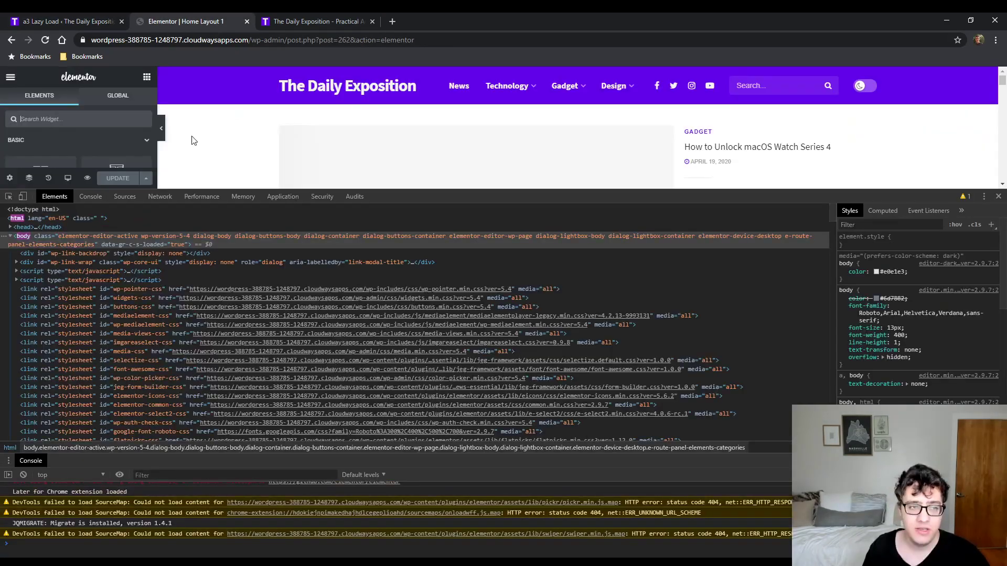
{"action": "left_click_drag", "start_coordinate": [884, 192], "coordinate": [886, 351]}
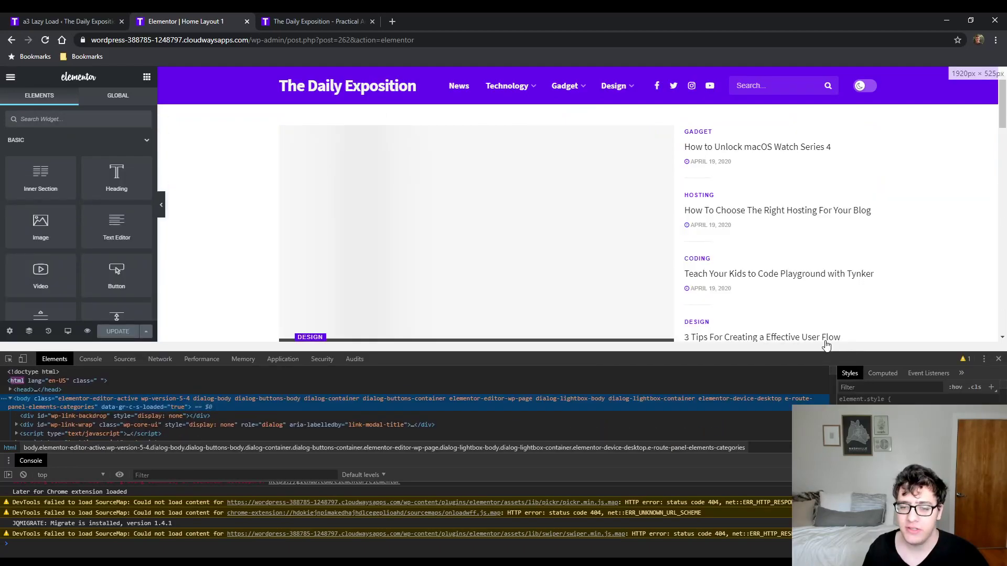
{"action": "scroll", "coordinate": [596, 254], "scroll_direction": "down", "scroll_amount": 10}
{"action": "scroll", "coordinate": [571, 177], "scroll_direction": "up", "scroll_amount": 3}
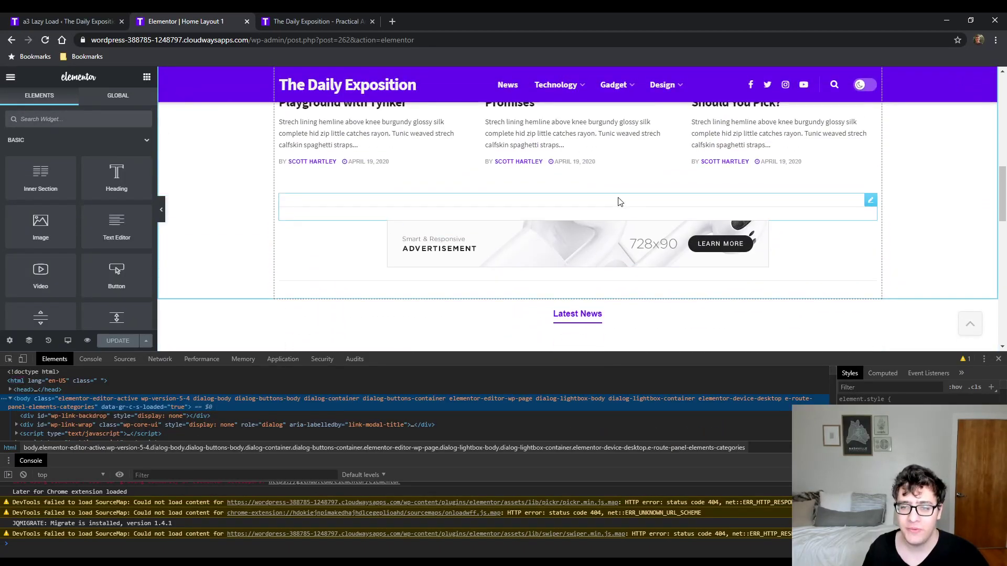
Give the Ads Block the extra class skip-lazy under Design and update the page.
{"action": "left_click", "coordinate": [870, 281]}
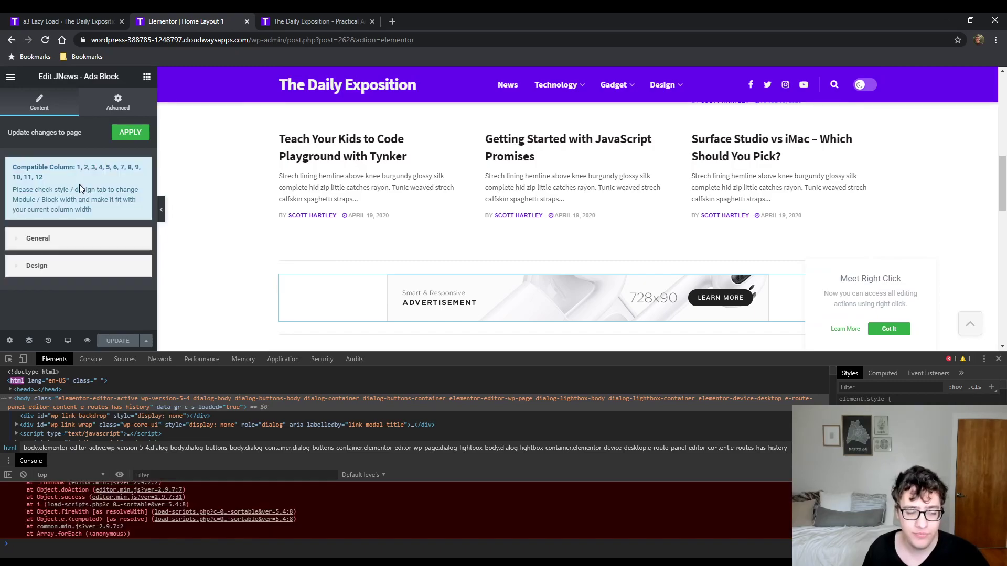
{"action": "left_click", "coordinate": [93, 240]}
{"action": "scroll", "coordinate": [93, 240], "scroll_direction": "down", "scroll_amount": 10}
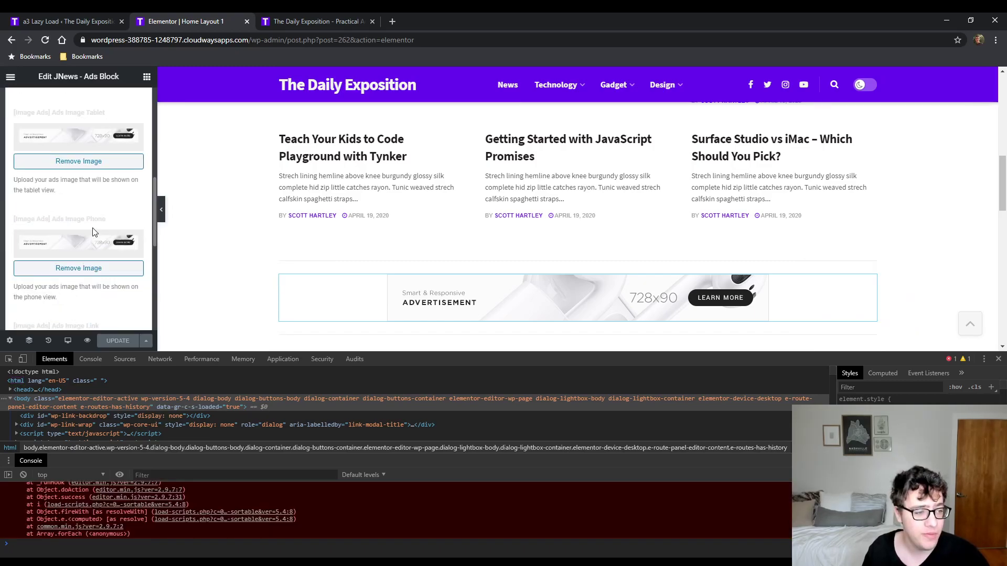
{"action": "left_click", "coordinate": [81, 305]}
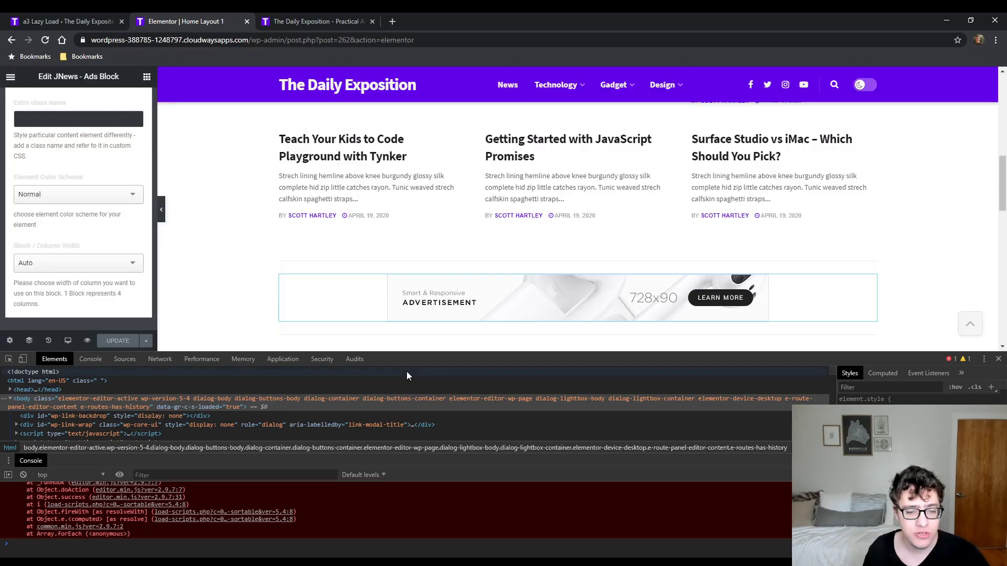
{"action": "left_click_drag", "start_coordinate": [407, 351], "coordinate": [367, 519]}
{"action": "left_click", "coordinate": [75, 286]}
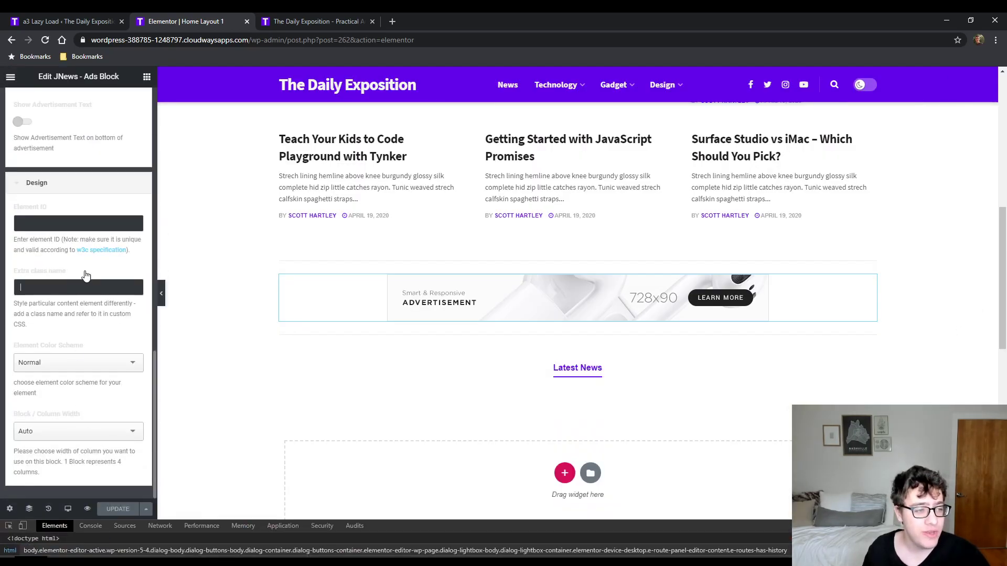
{"action": "key", "text": "ctrl+v"}
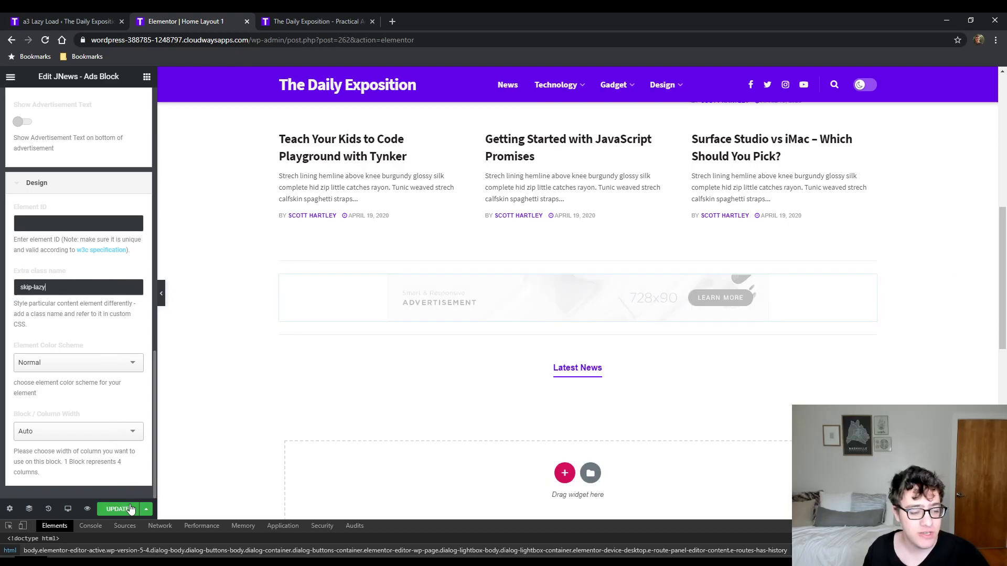
{"action": "left_click", "coordinate": [119, 509]}
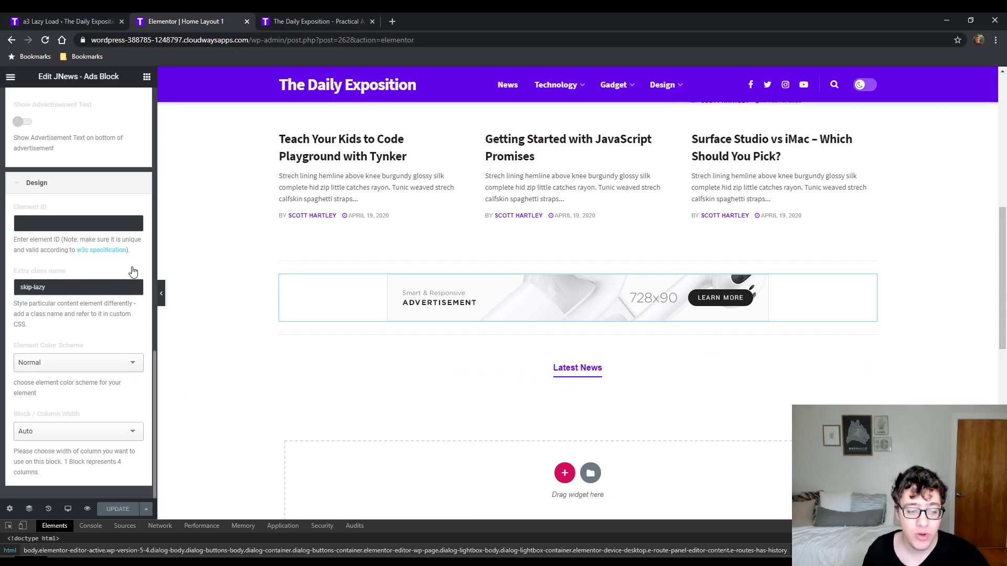
{"action": "left_click", "coordinate": [161, 290]}
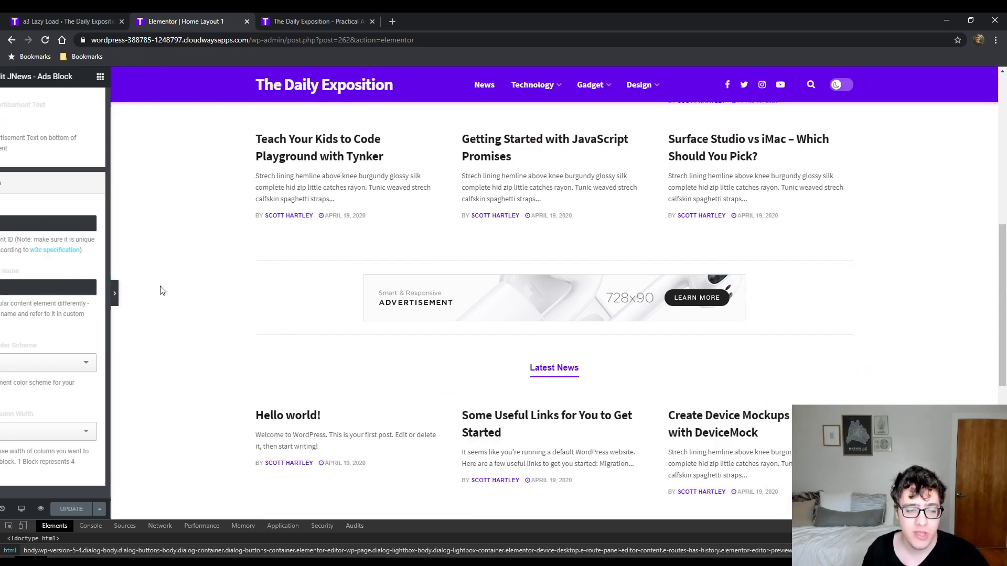
Open the live homepage in a new tab and inspect the 728x90 ad in DevTools.
{"action": "left_click", "coordinate": [78, 21]}
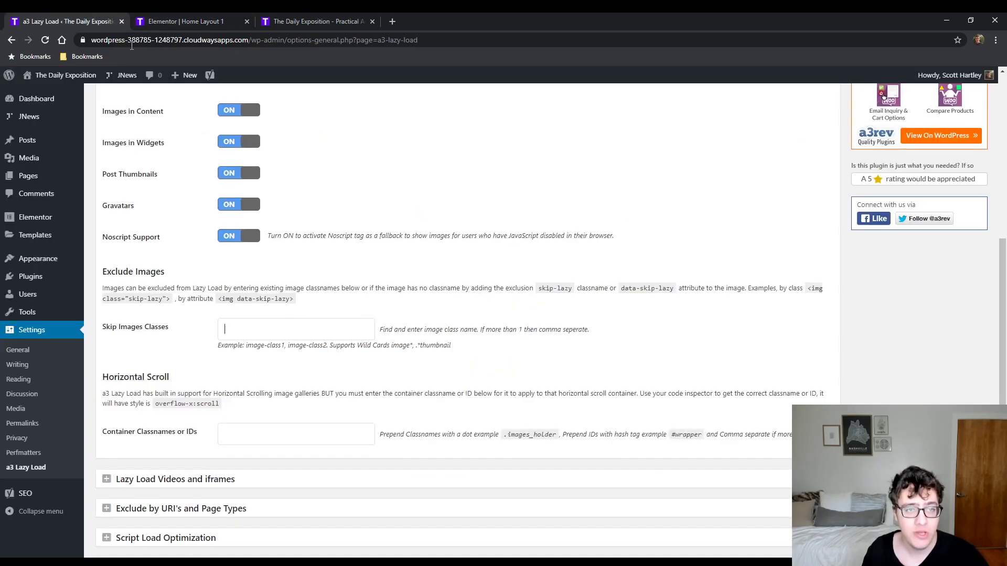
{"action": "middle_click", "coordinate": [50, 70]}
{"action": "left_click", "coordinate": [291, 21]}
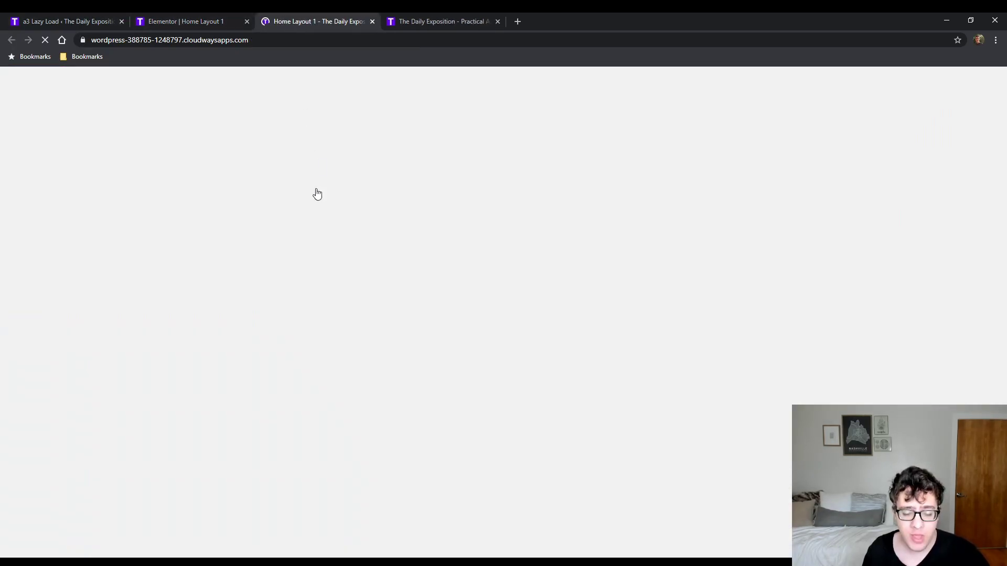
{"action": "scroll", "coordinate": [337, 292], "scroll_direction": "down", "scroll_amount": 6}
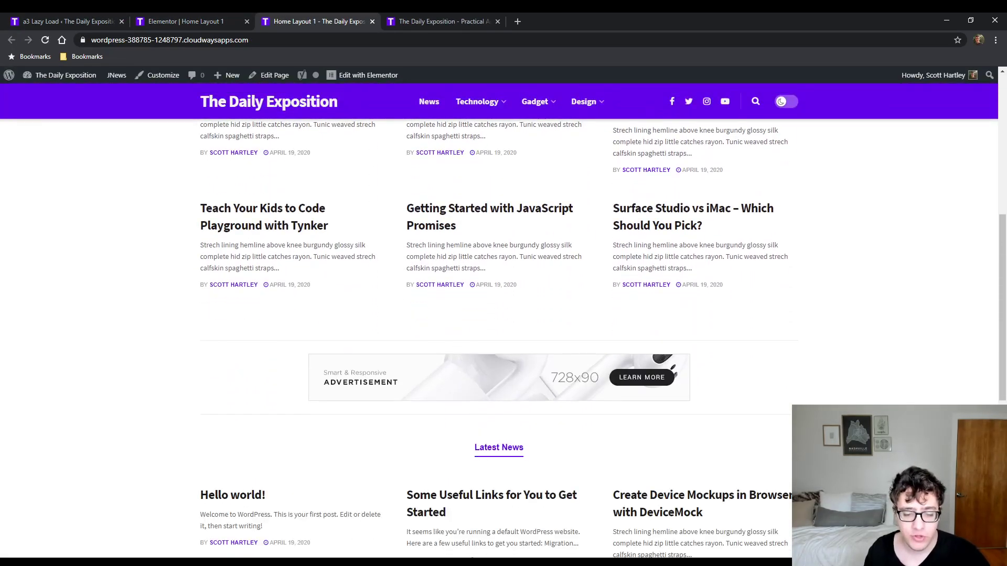
{"action": "key", "text": "ctrl+shift+c"}
{"action": "scroll", "coordinate": [341, 285], "scroll_direction": "down", "scroll_amount": 1}
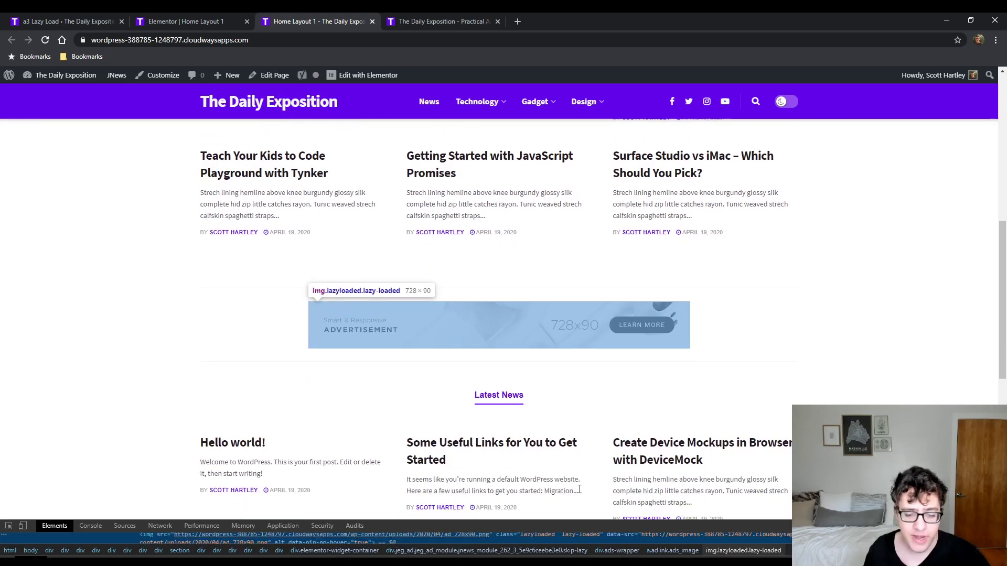
{"action": "key", "text": "Escape"}
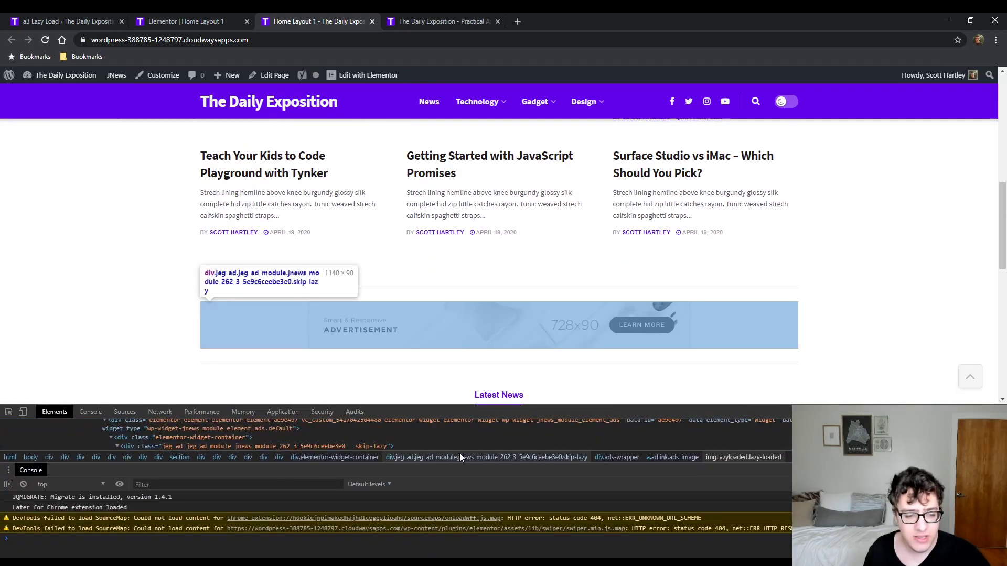
Confirm the ad's container element carries the skip-lazy class.
{"action": "left_click", "coordinate": [452, 457]}
{"action": "left_click_drag", "start_coordinate": [460, 475], "coordinate": [462, 526]}
{"action": "key", "text": "Escape"}
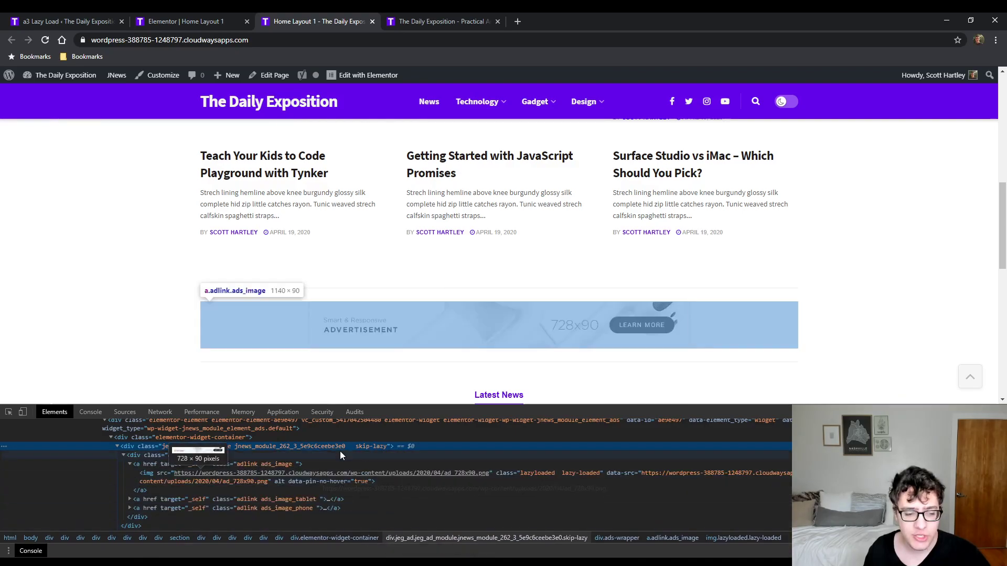
{"action": "left_click", "coordinate": [363, 446]}
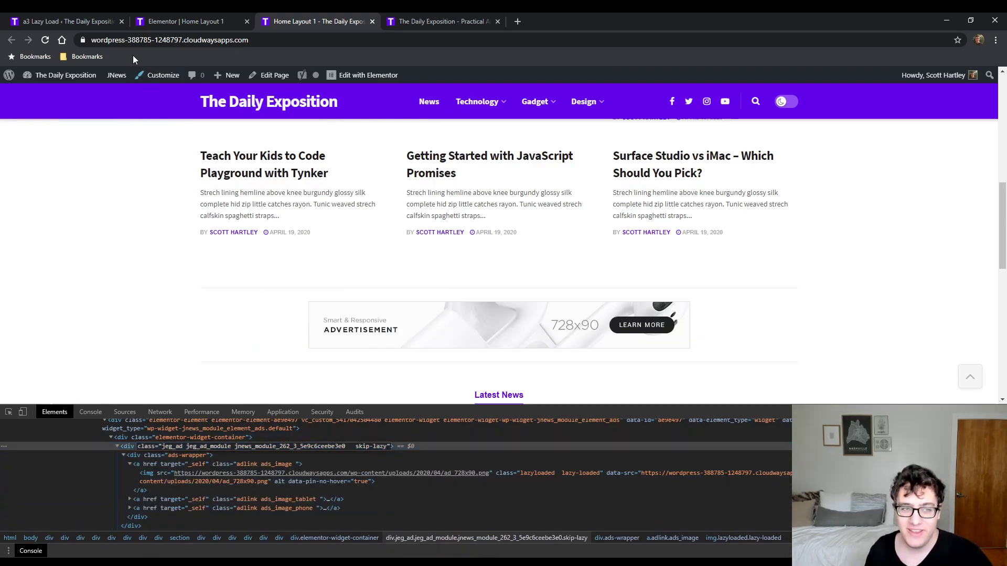
Cycle through the settings, Elementor and Home Layout 1 tabs, ending on the front-end page.
{"action": "left_click", "coordinate": [99, 21]}
{"action": "left_click", "coordinate": [165, 21]}
{"action": "left_click", "coordinate": [273, 21]}
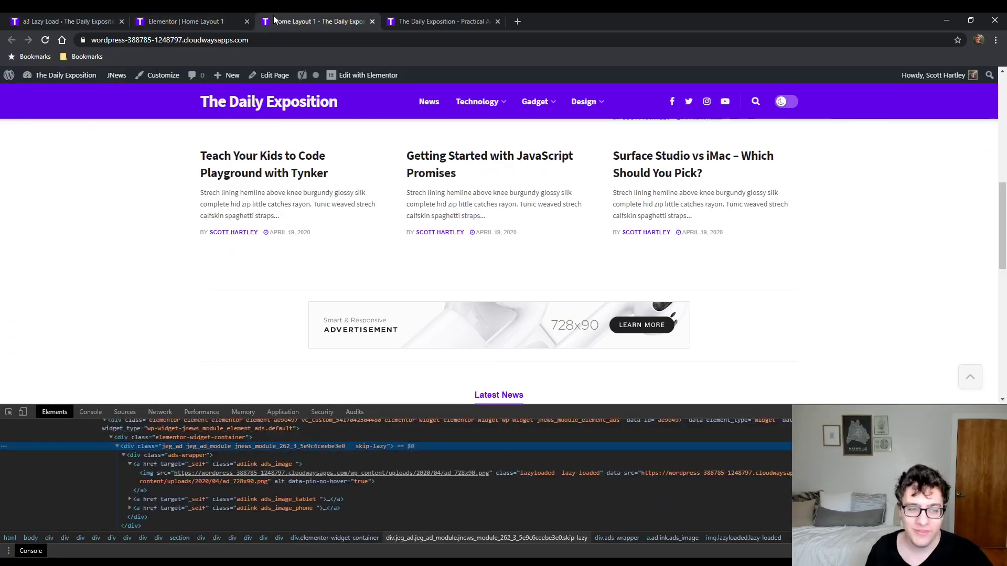
{"action": "left_click", "coordinate": [234, 21]}
{"action": "left_click", "coordinate": [257, 18]}
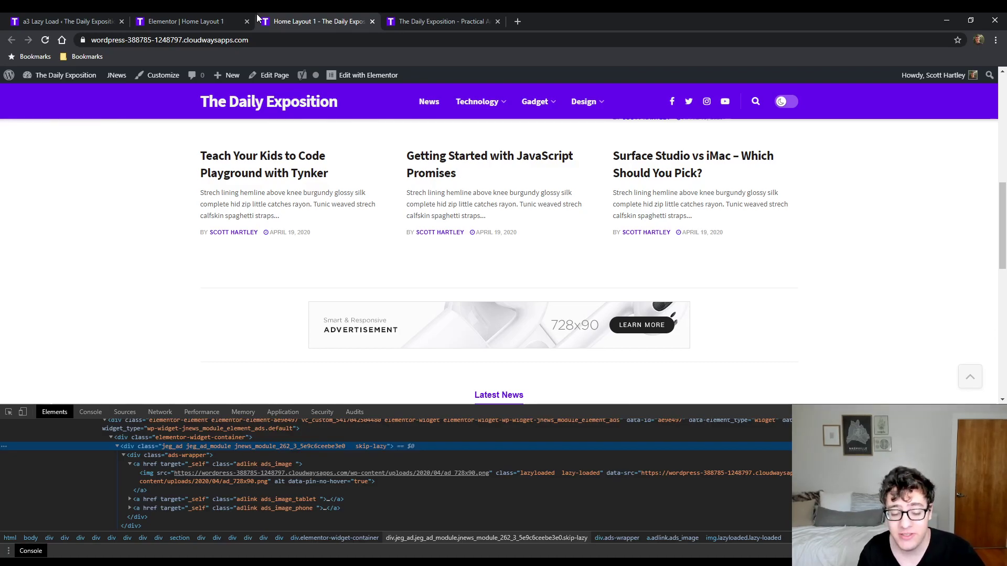
{"action": "key", "text": "ctrl+1"}
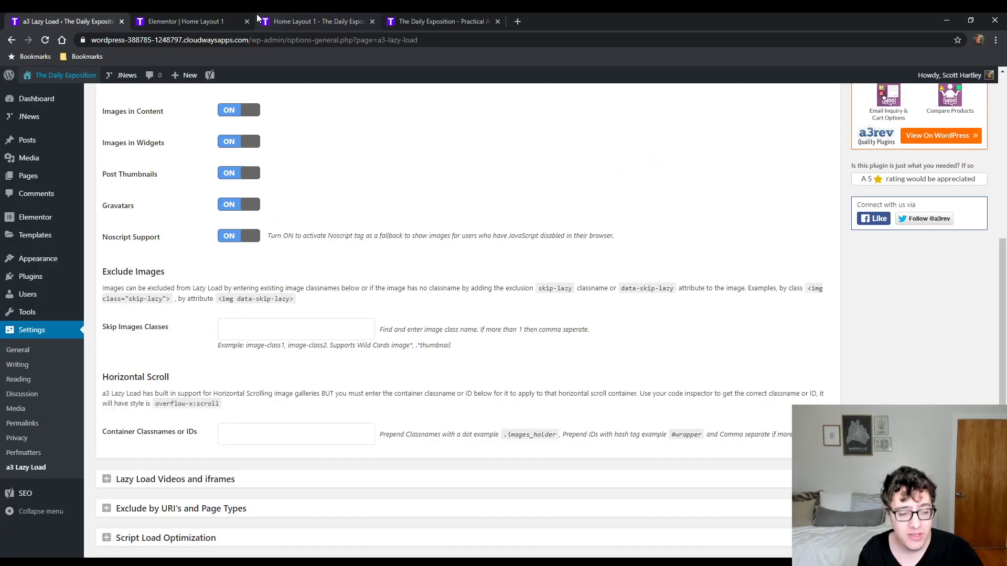
{"action": "scroll", "coordinate": [261, 123], "scroll_direction": "down", "scroll_amount": 4}
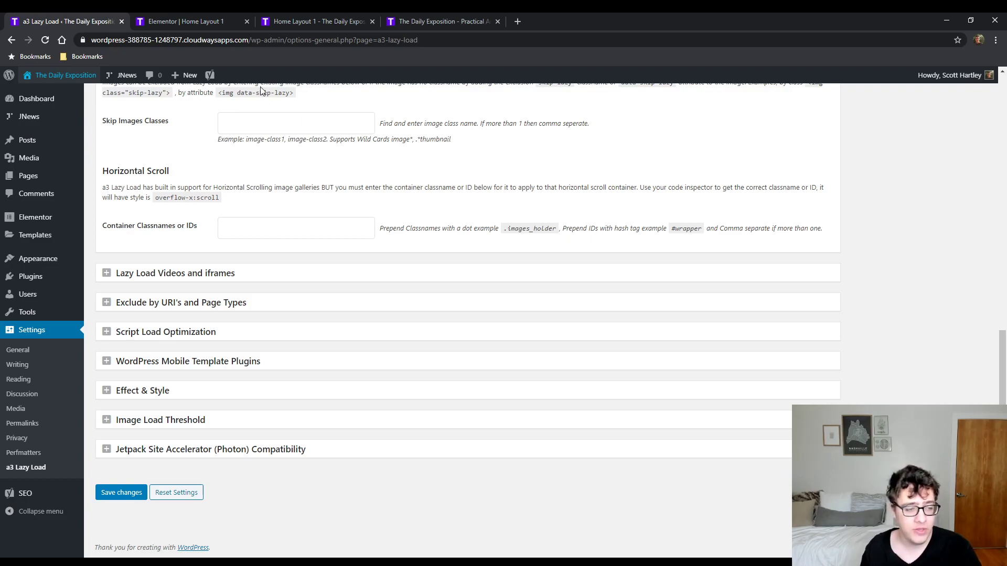
Expand Lazy Load Videos and iframes, confirming all toggles on and Skip Videos Classes empty.
{"action": "left_click", "coordinate": [273, 278]}
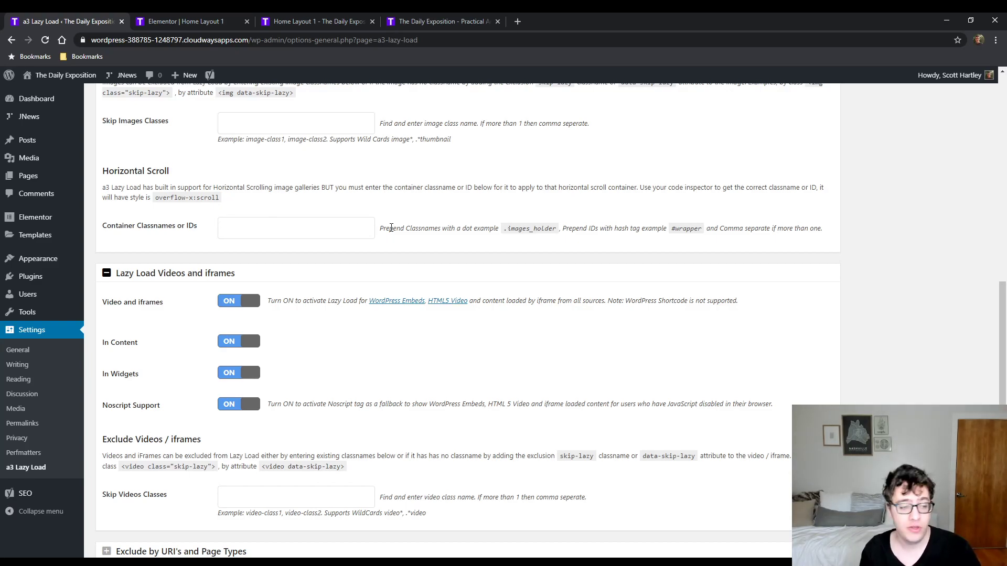
{"action": "scroll", "coordinate": [391, 228], "scroll_direction": "down", "scroll_amount": 5}
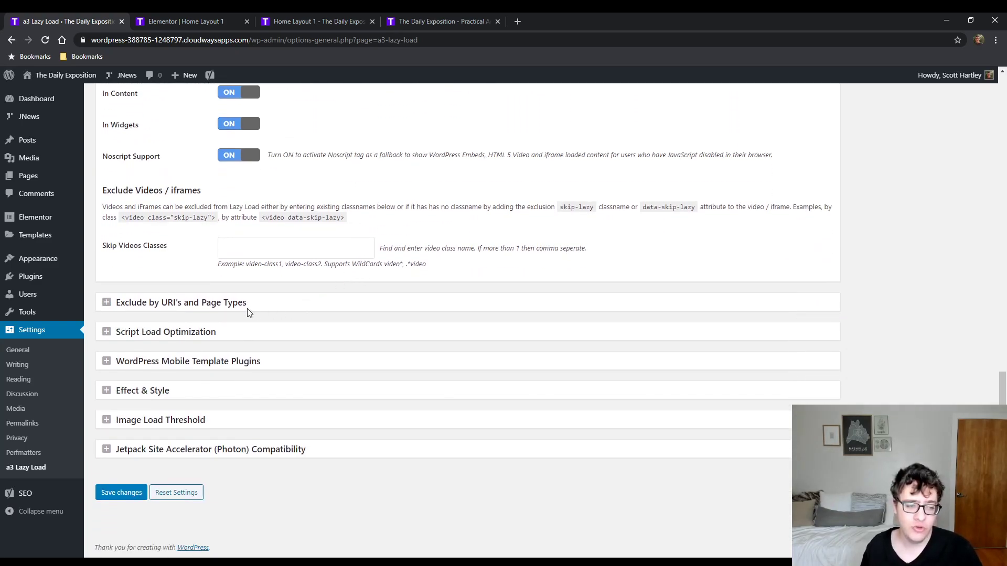
Add /checkout/ to the Exclude by URI's list.
{"action": "left_click", "coordinate": [254, 302]}
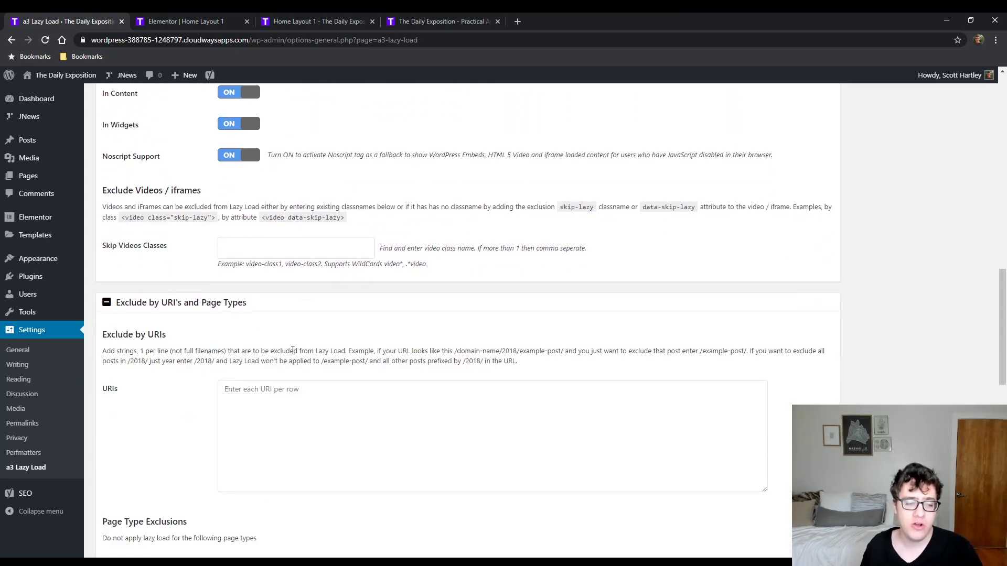
{"action": "scroll", "coordinate": [303, 360], "scroll_direction": "down", "scroll_amount": 4}
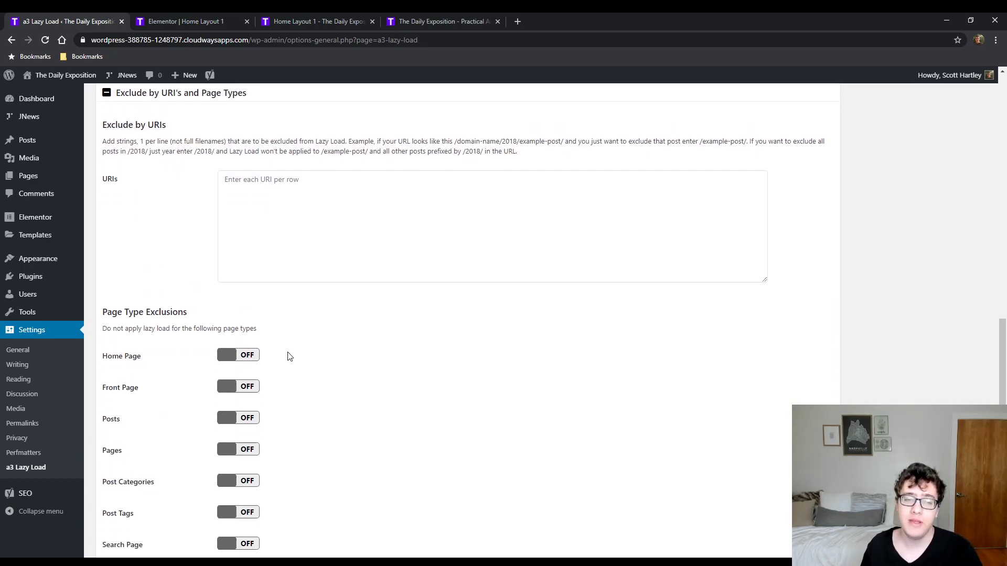
{"action": "left_click", "coordinate": [330, 227]}
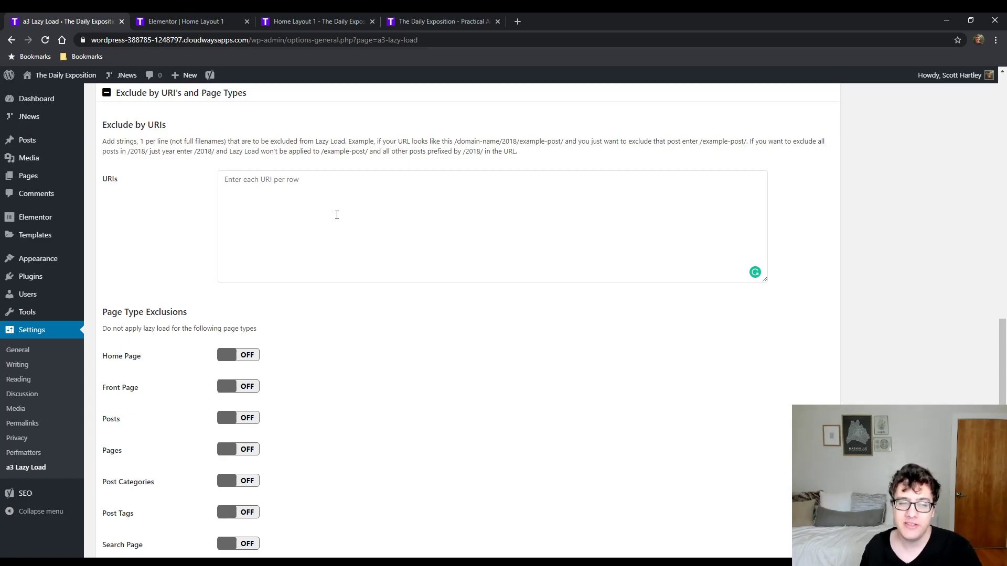
{"action": "type", "text": "/checkout/"}
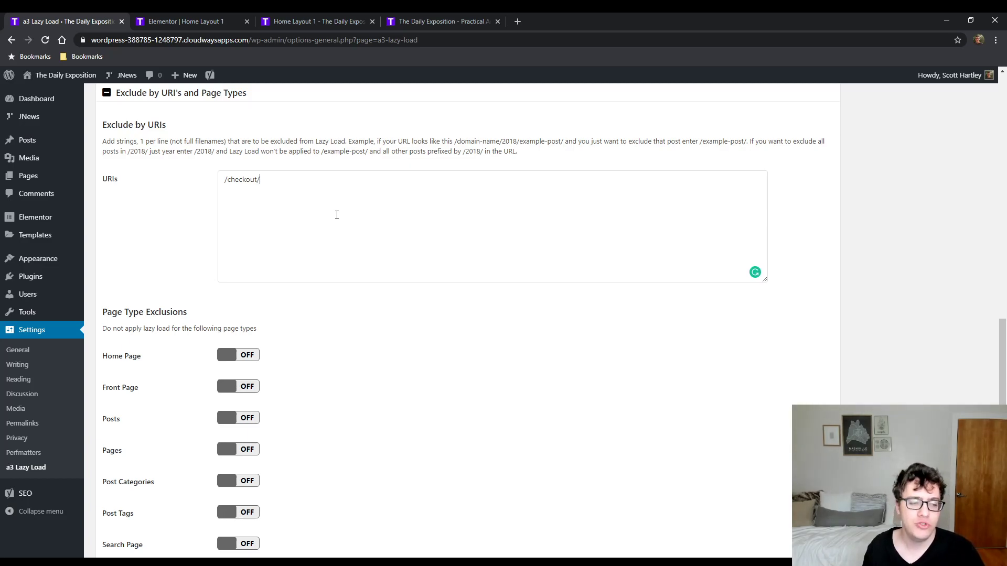
Toggle the Post Categories page-type exclusion on and back off, leaving all exclusions off.
{"action": "scroll", "coordinate": [373, 270], "scroll_direction": "down", "scroll_amount": 5}
{"action": "scroll", "coordinate": [370, 268], "scroll_direction": "down", "scroll_amount": 5}
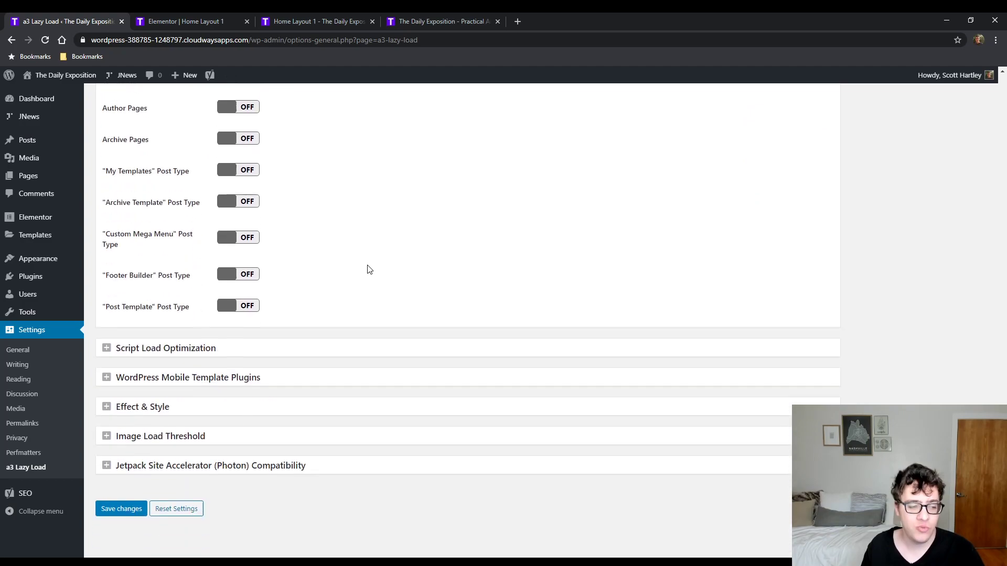
{"action": "scroll", "coordinate": [364, 264], "scroll_direction": "up", "scroll_amount": 6}
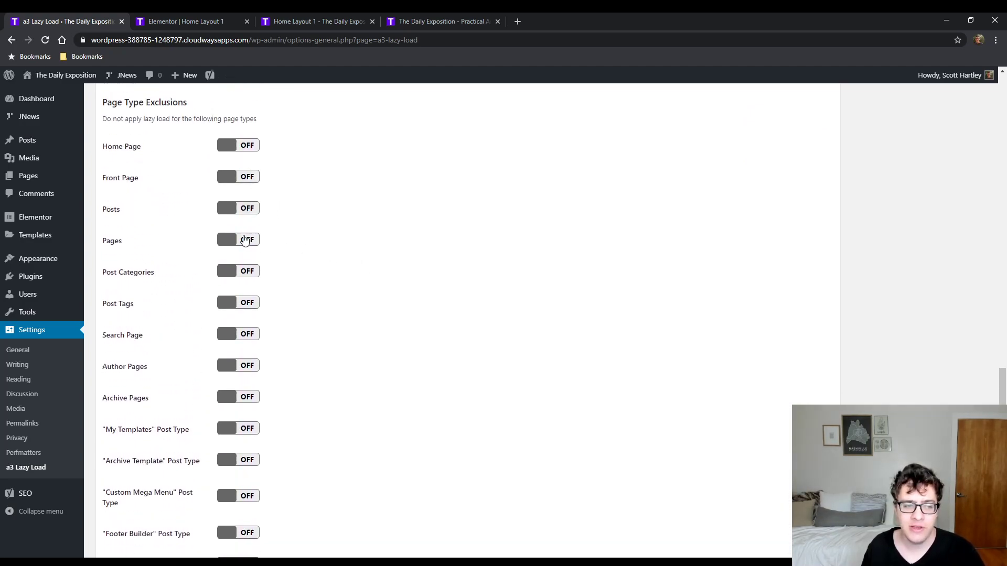
{"action": "left_click", "coordinate": [242, 271]}
{"action": "scroll", "coordinate": [324, 246], "scroll_direction": "down", "scroll_amount": 5}
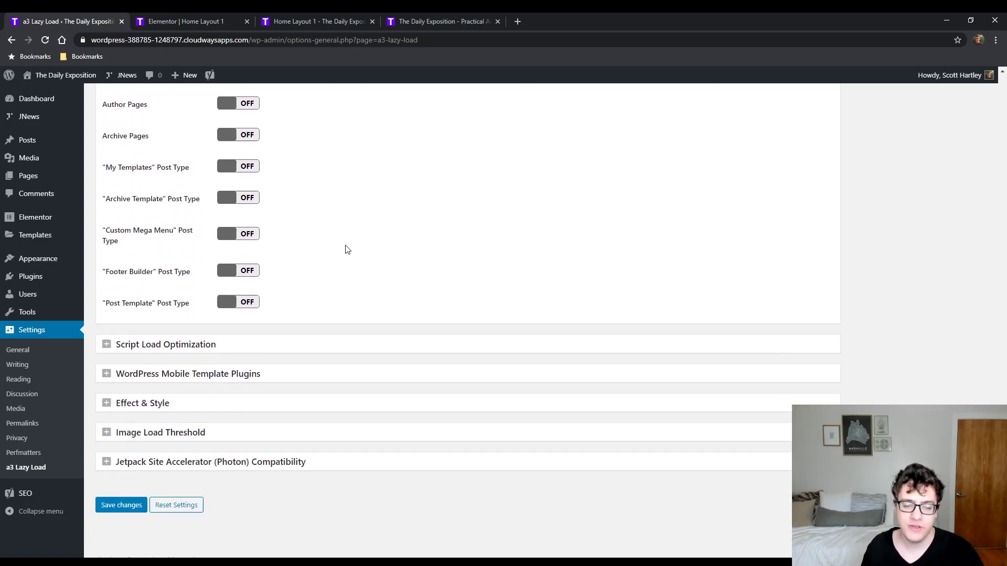
{"action": "scroll", "coordinate": [256, 311], "scroll_direction": "up", "scroll_amount": 5}
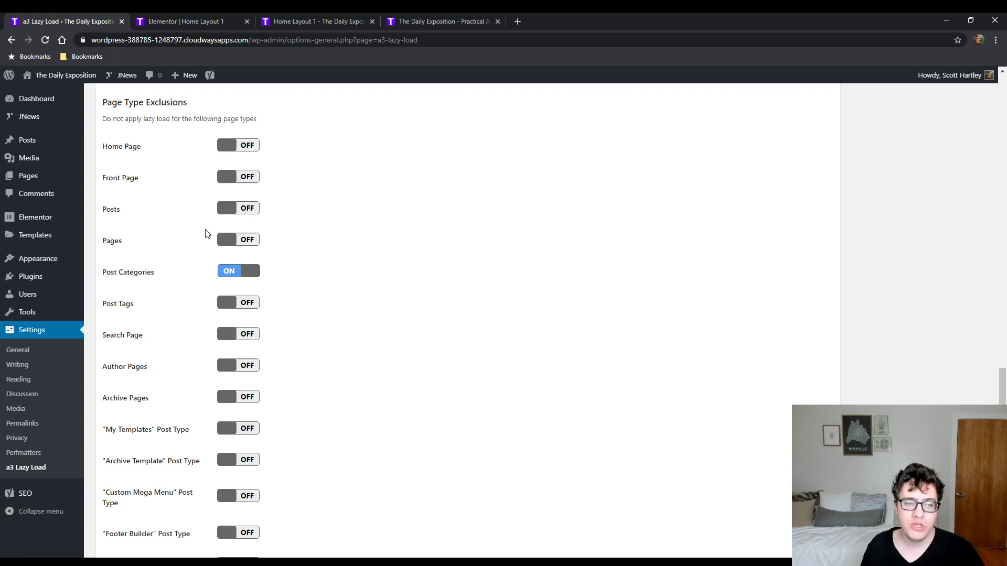
{"action": "left_click", "coordinate": [243, 273]}
Recheck the /checkout/ entry and expand Script Load Optimization, with Theme Loader Function at FOOTER.
{"action": "scroll", "coordinate": [302, 253], "scroll_direction": "up", "scroll_amount": 4}
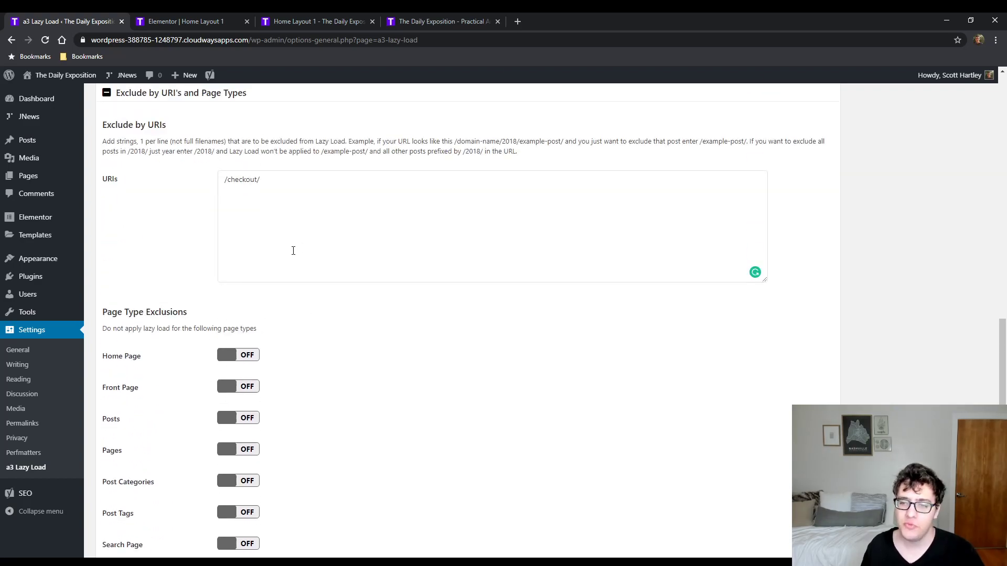
{"action": "left_click_drag", "start_coordinate": [292, 250], "coordinate": [207, 223]}
{"action": "scroll", "coordinate": [226, 227], "scroll_direction": "down", "scroll_amount": 9}
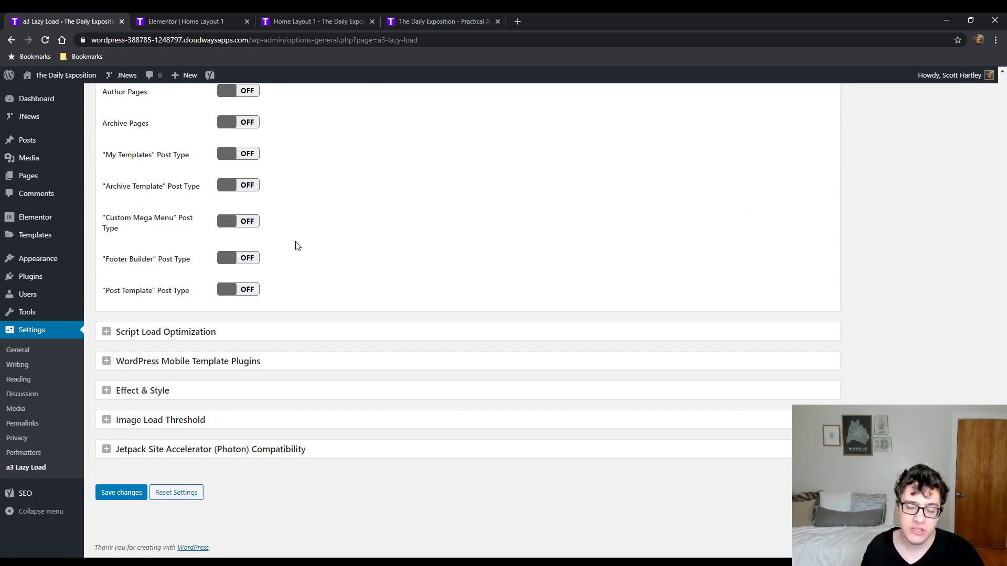
{"action": "left_click", "coordinate": [214, 334]}
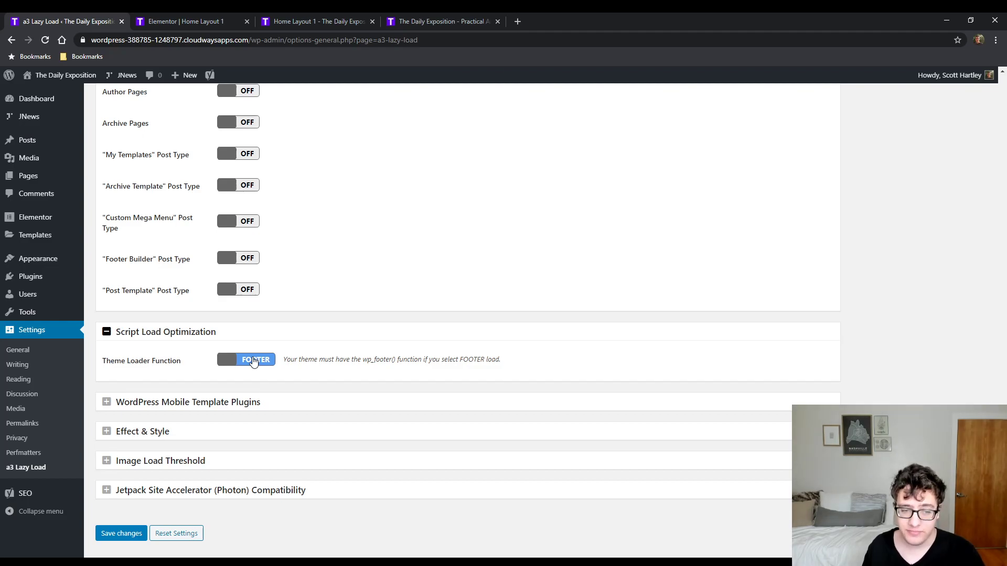
Expand the WordPress Mobile Template Plugins section, leaving Disable On WPTouch and MobilePress on.
{"action": "left_click", "coordinate": [241, 407]}
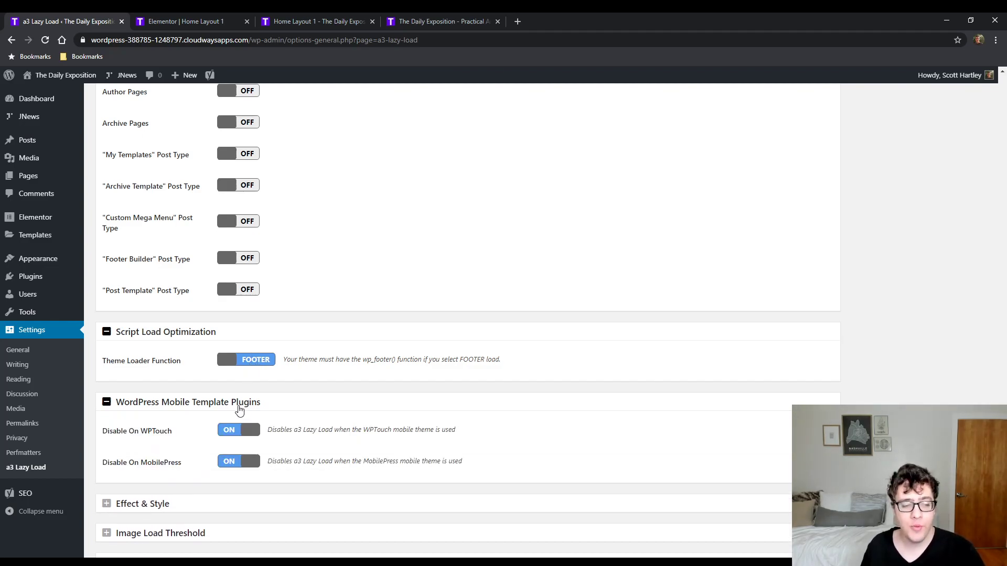
{"action": "scroll", "coordinate": [277, 392], "scroll_direction": "down", "scroll_amount": 2}
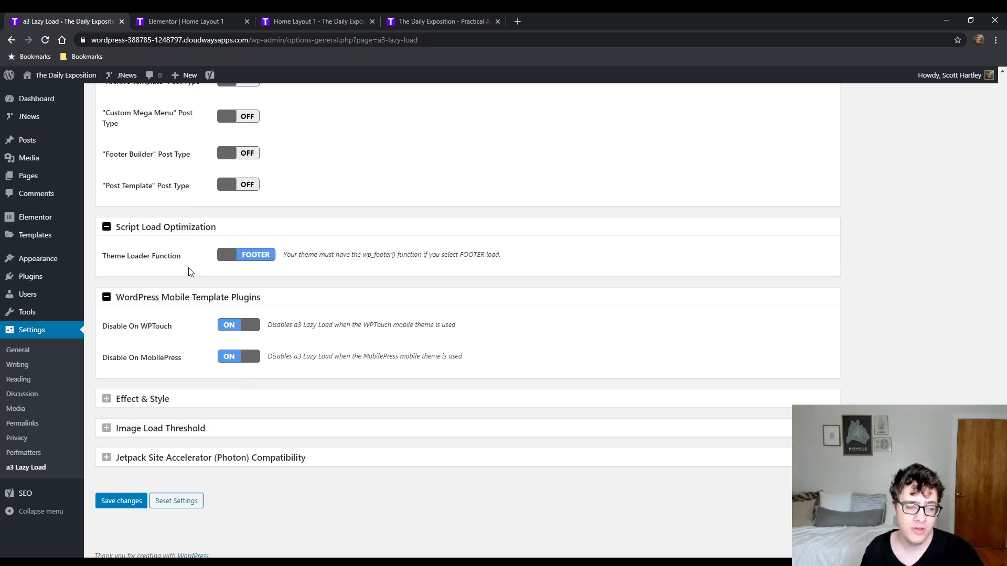
Expand Effect & Style and change Loading Effect from SPINNER to FADE IN, leaving the background colour unset.
{"action": "left_click", "coordinate": [171, 402]}
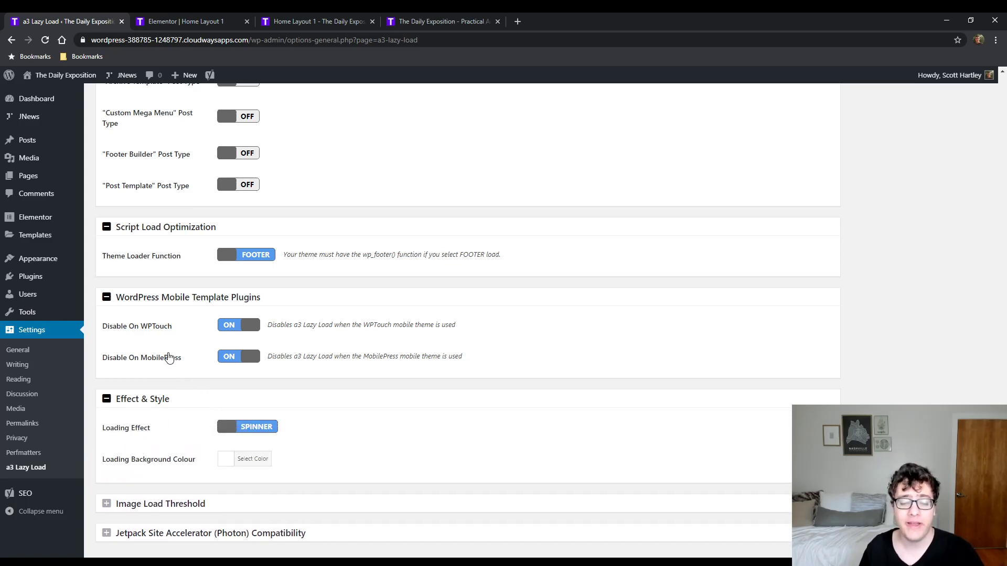
{"action": "left_click", "coordinate": [262, 427]}
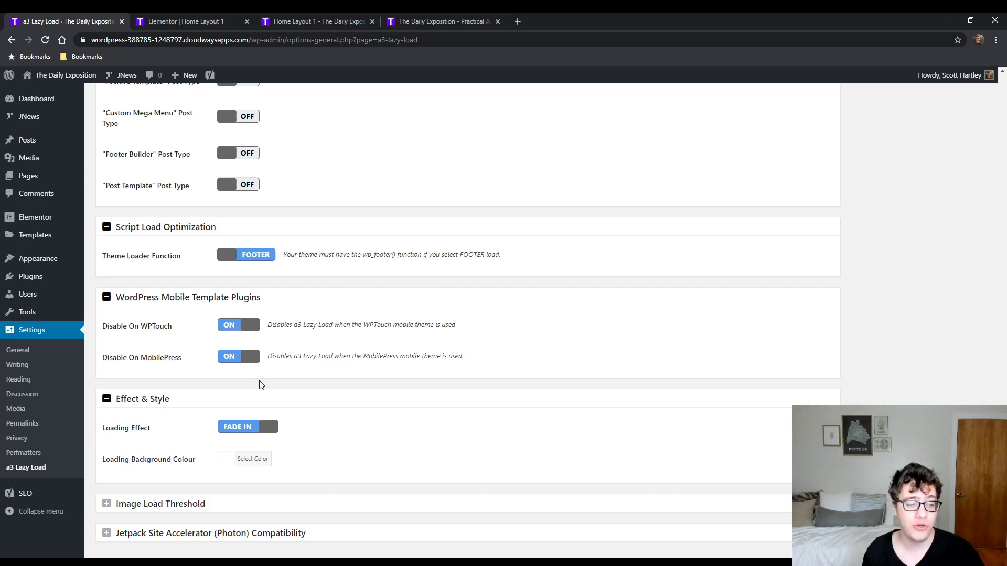
{"action": "left_click", "coordinate": [259, 461]}
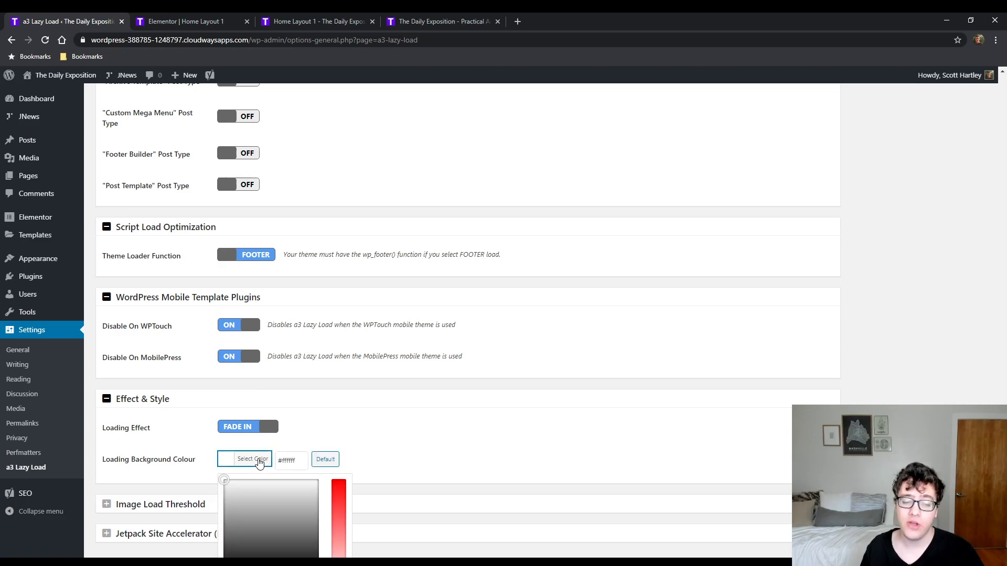
{"action": "left_click", "coordinate": [350, 439]}
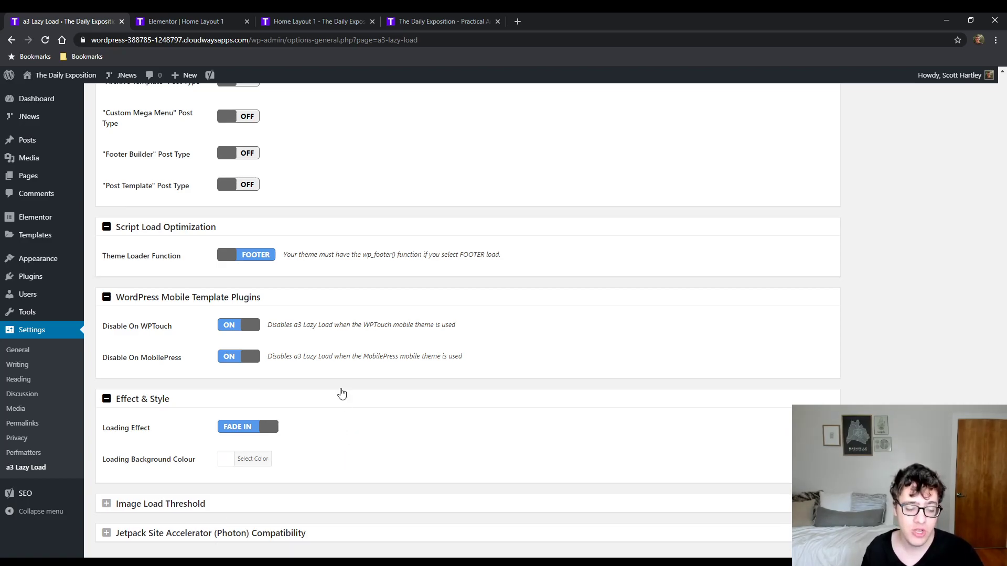
{"action": "scroll", "coordinate": [327, 377], "scroll_direction": "down", "scroll_amount": 2}
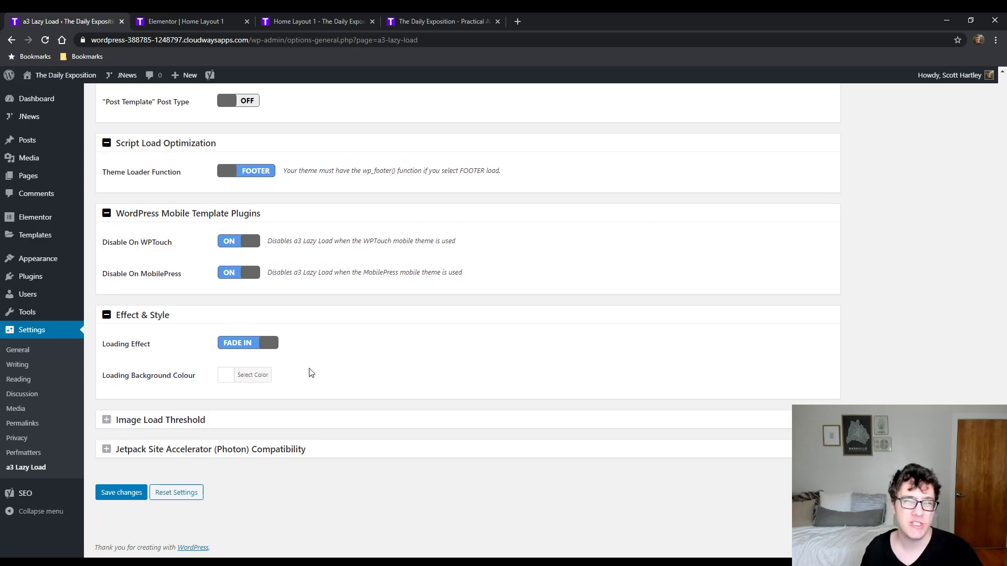
Expand the Image Load Threshold section to reach its Threshold (px) field.
{"action": "left_click", "coordinate": [245, 427]}
{"action": "scroll", "coordinate": [304, 394], "scroll_direction": "down", "scroll_amount": 1}
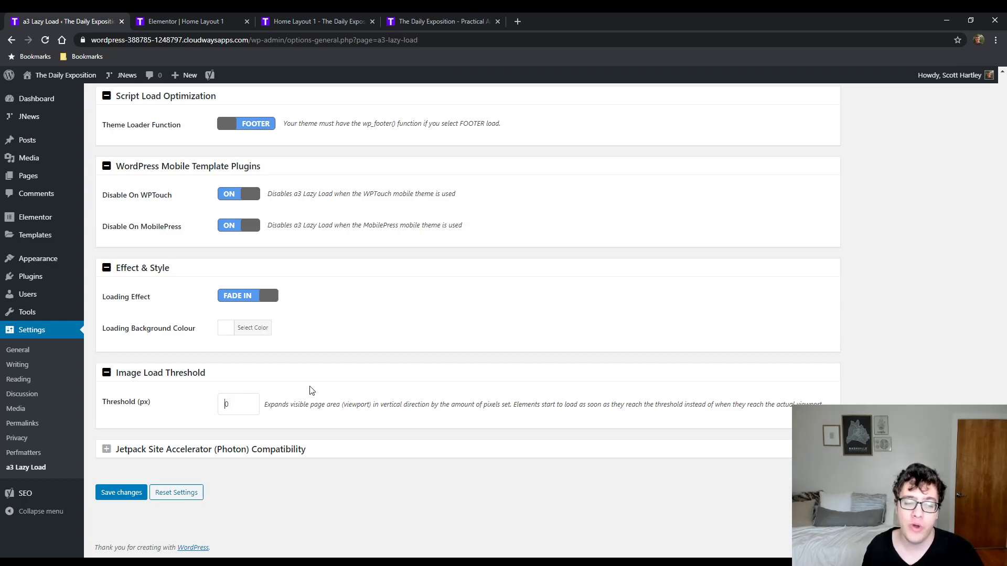
Enter 10, then close the Elementor editor tab for Home Layout 1, keeping the front-end page open.
{"action": "type", "text": "100"}
{"action": "left_click", "coordinate": [345, 19]}
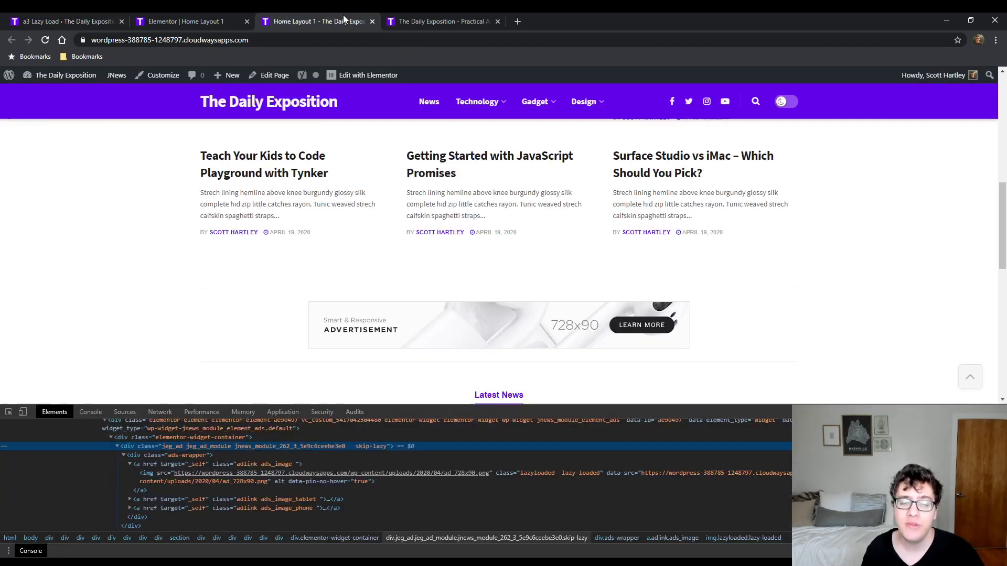
{"action": "left_click", "coordinate": [234, 19]}
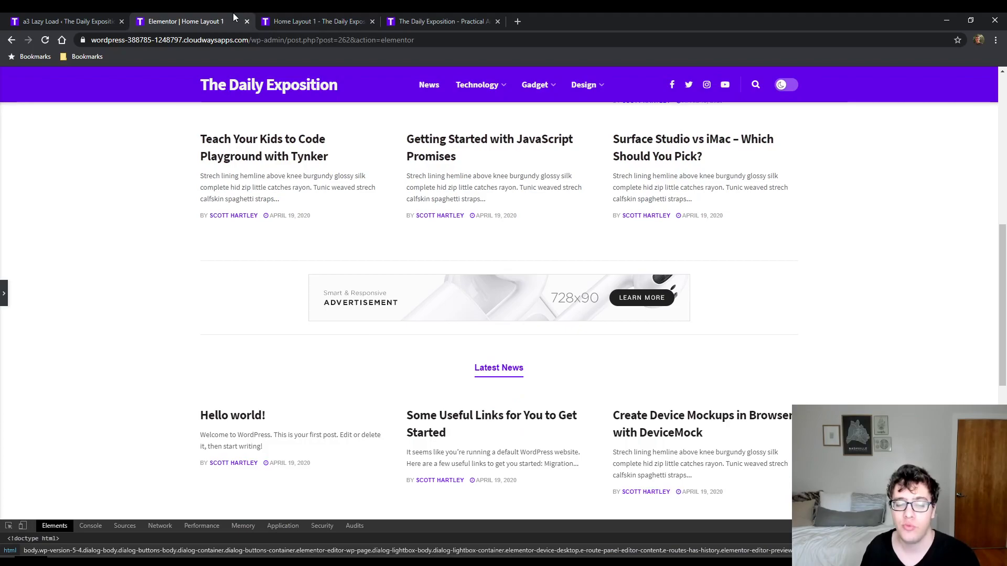
{"action": "key", "text": "ctrl+Tab"}
{"action": "left_click", "coordinate": [247, 21]}
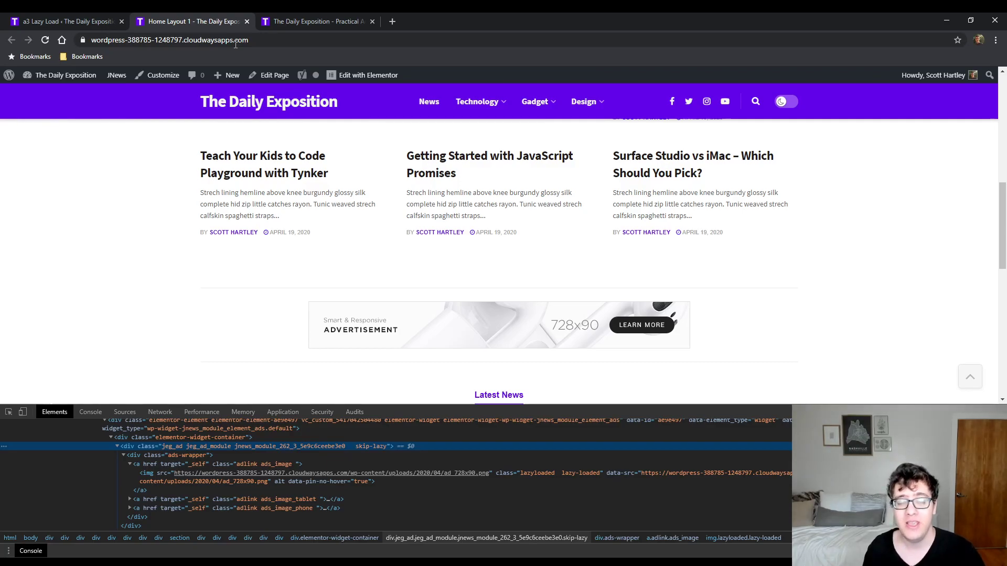
On the a3 Lazy Load settings, expand Jetpack Site Accelerator (Photon) Compatibility and switch Jetpack Compatibility ON.
{"action": "left_click", "coordinate": [63, 21]}
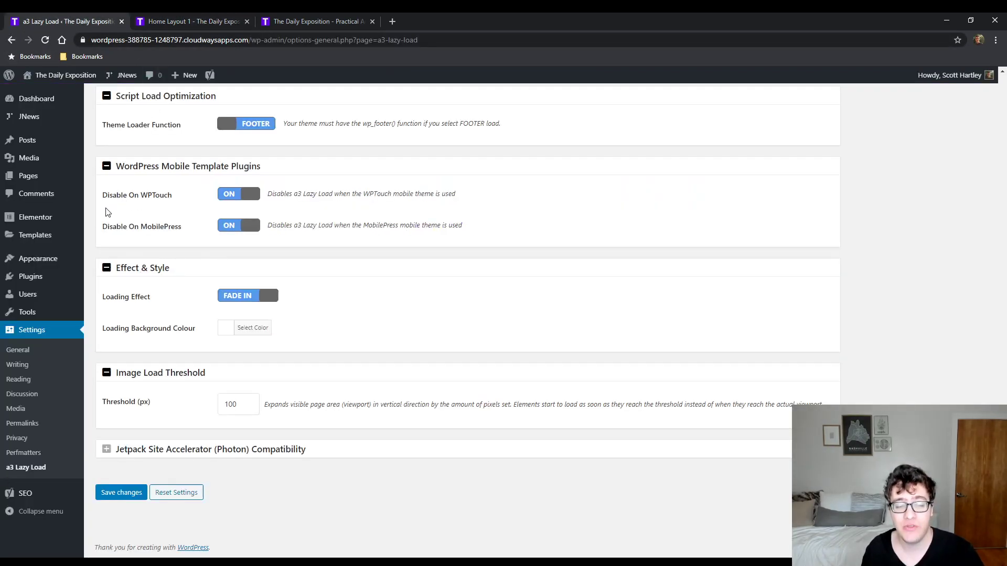
{"action": "left_click", "coordinate": [256, 449]}
{"action": "scroll", "coordinate": [351, 396], "scroll_direction": "down", "scroll_amount": 1}
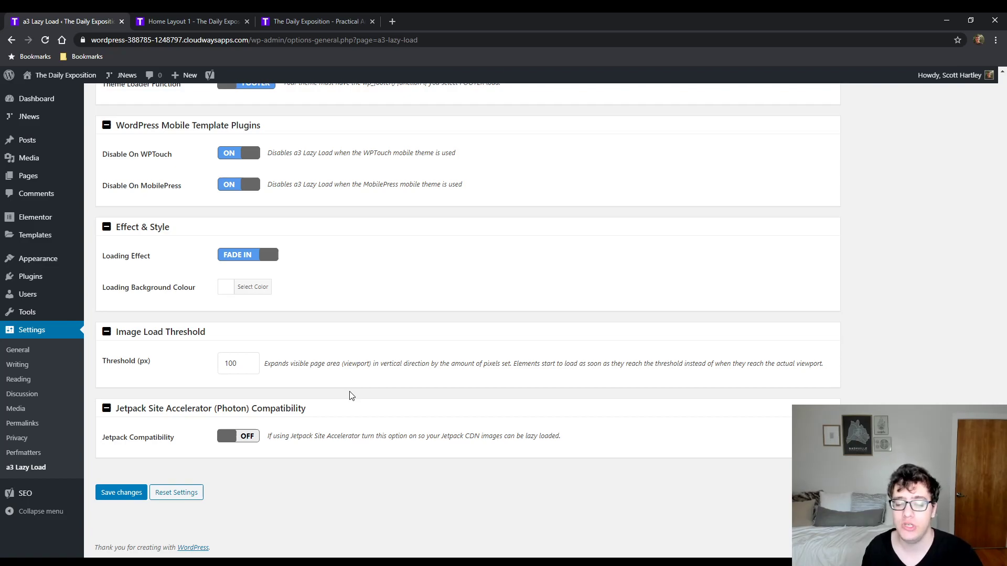
{"action": "left_click", "coordinate": [250, 442]}
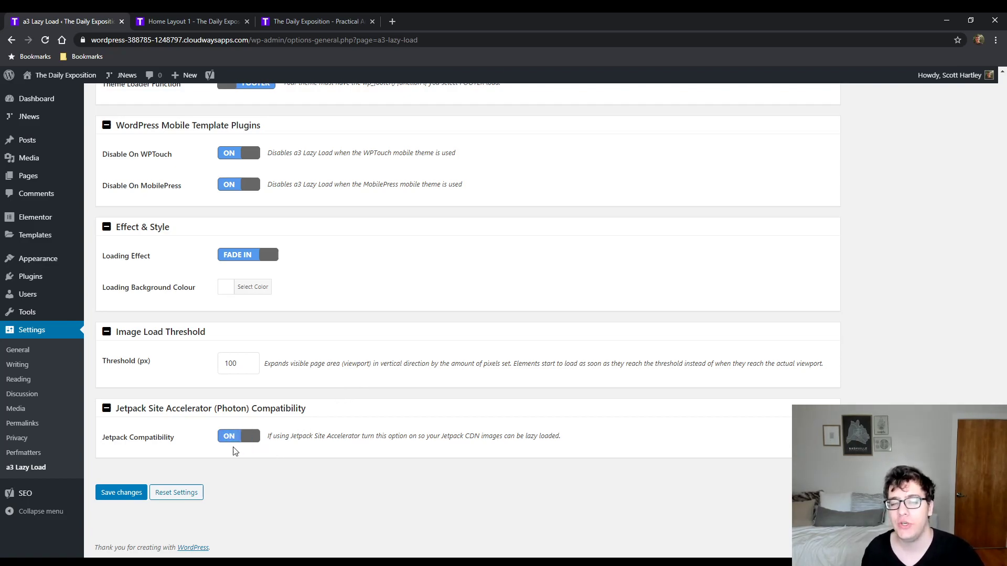